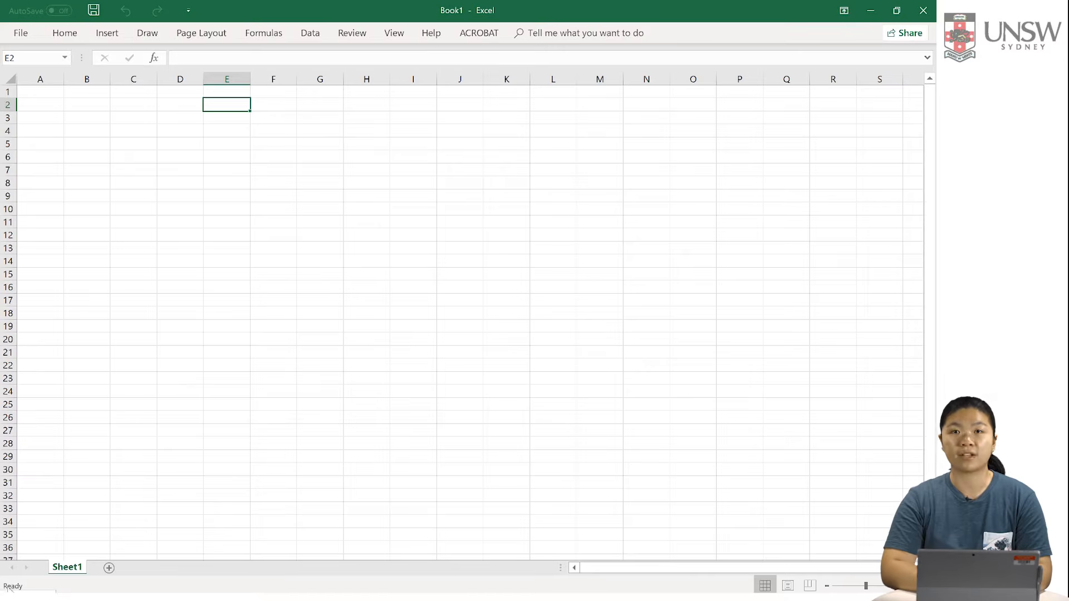
# Step: Add a new worksheet after Sheet1 and open its name for editing
pyautogui.click(109, 567)
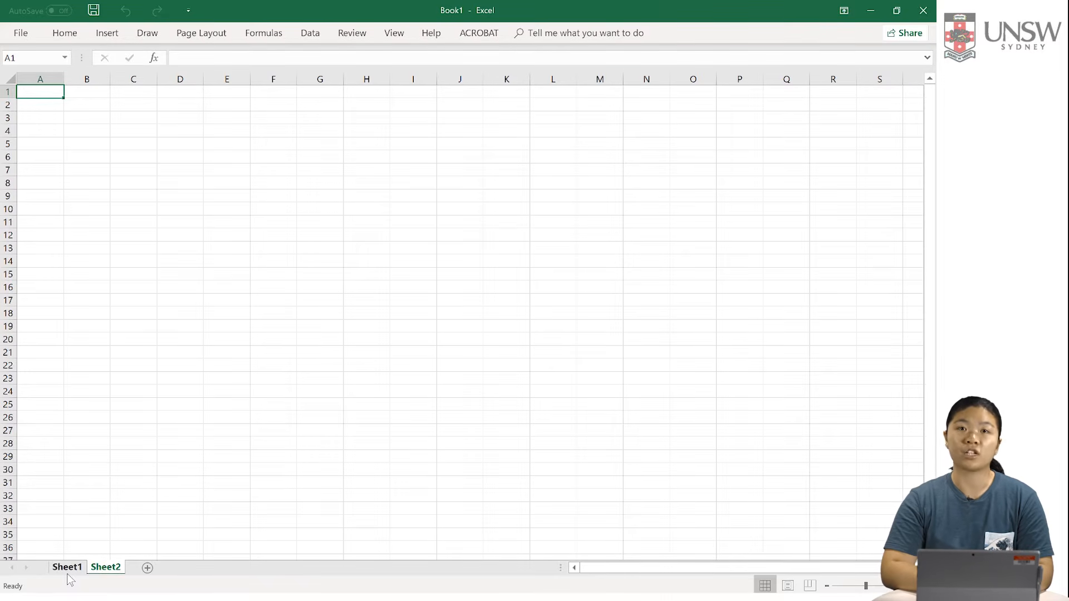
pyautogui.rightClick(102, 570)
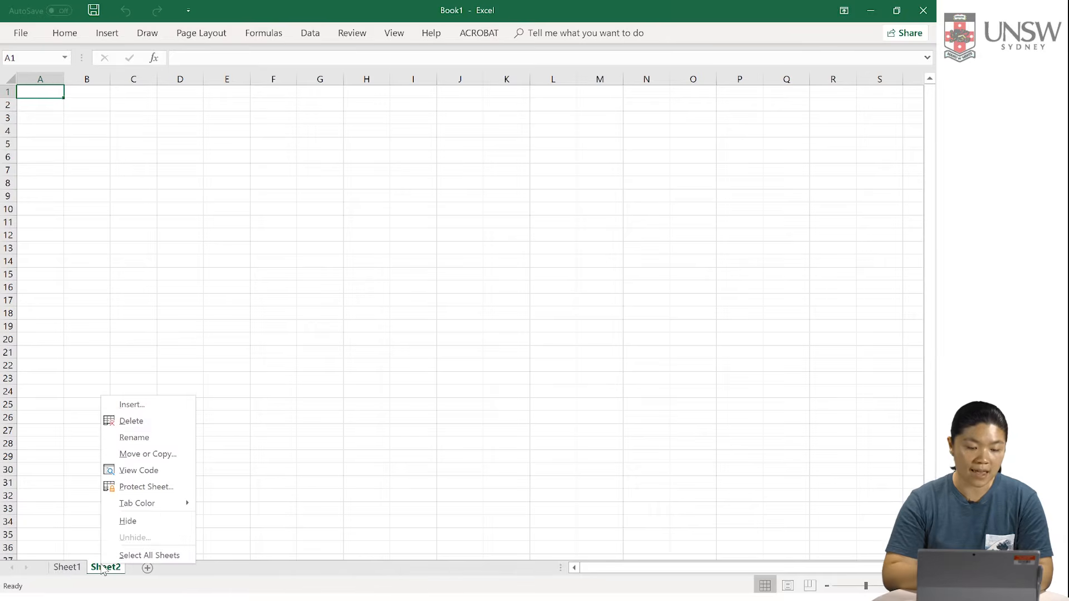
pyautogui.click(134, 438)
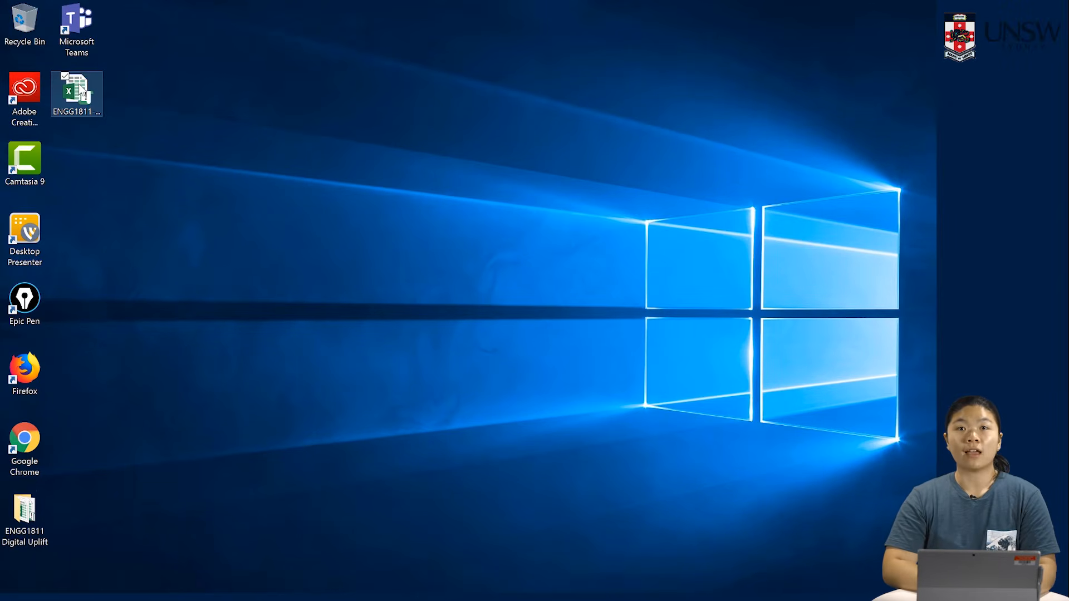
# Step: Open the ENGG1811-spreadsheet-demo workbook from the desktop and enable editing in it
pyautogui.click(83, 95)
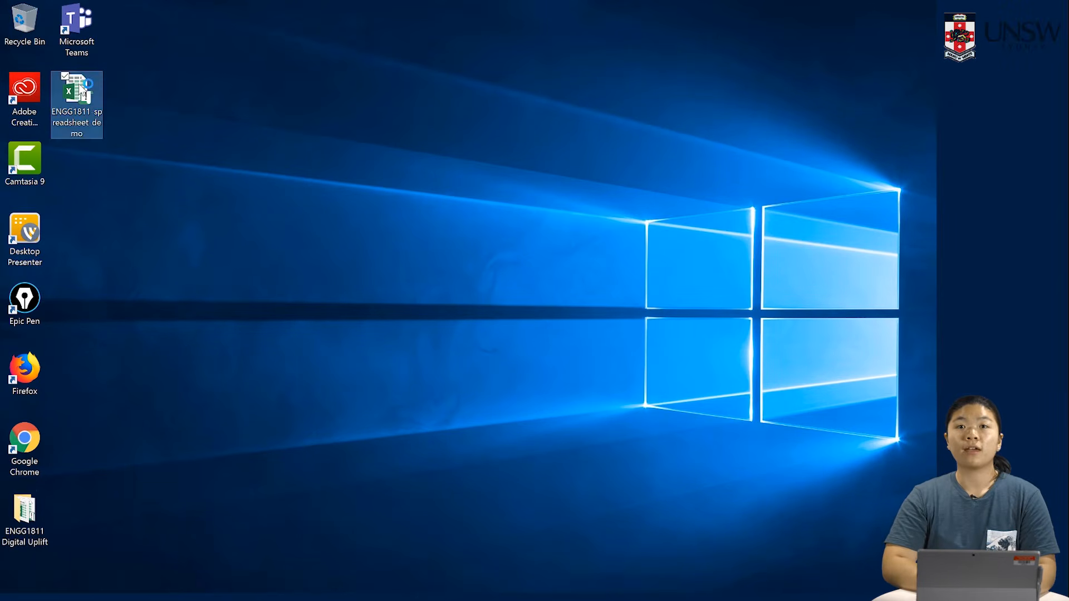
pyautogui.doubleClick(82, 95)
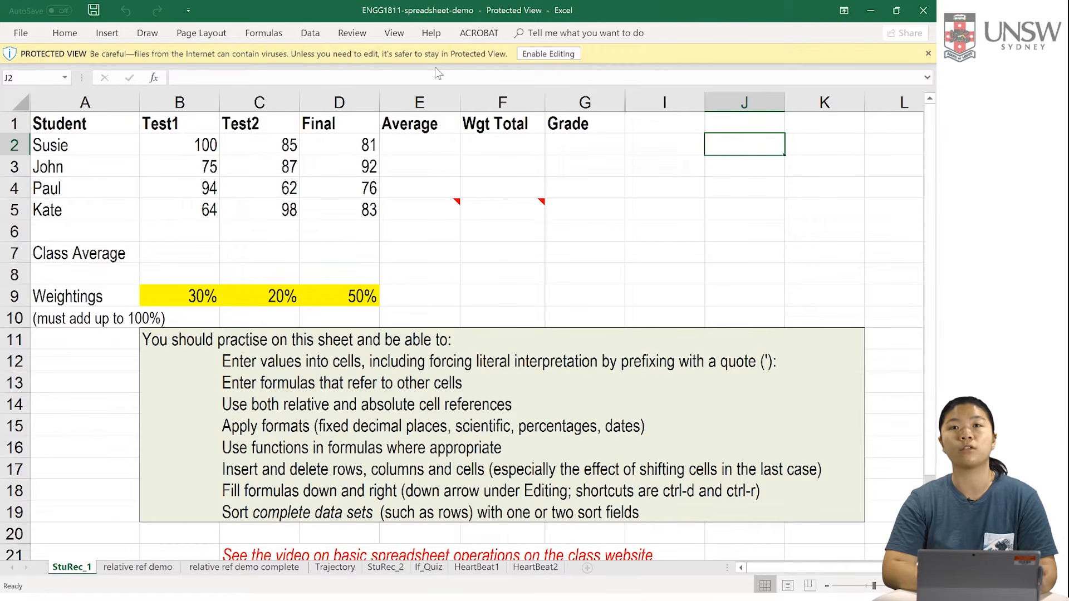
pyautogui.click(561, 56)
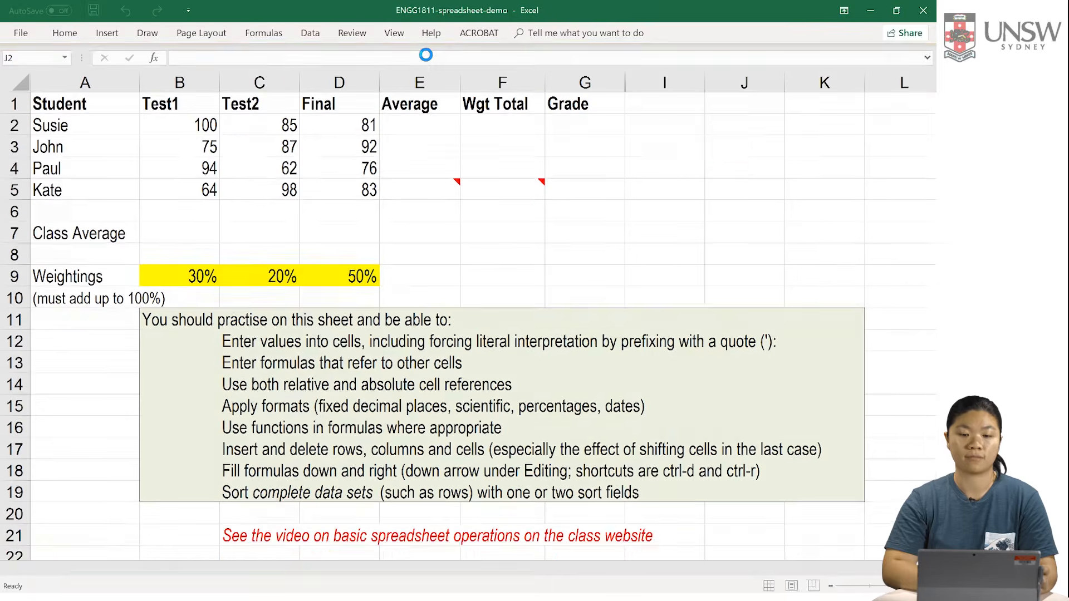
pyautogui.click(371, 54)
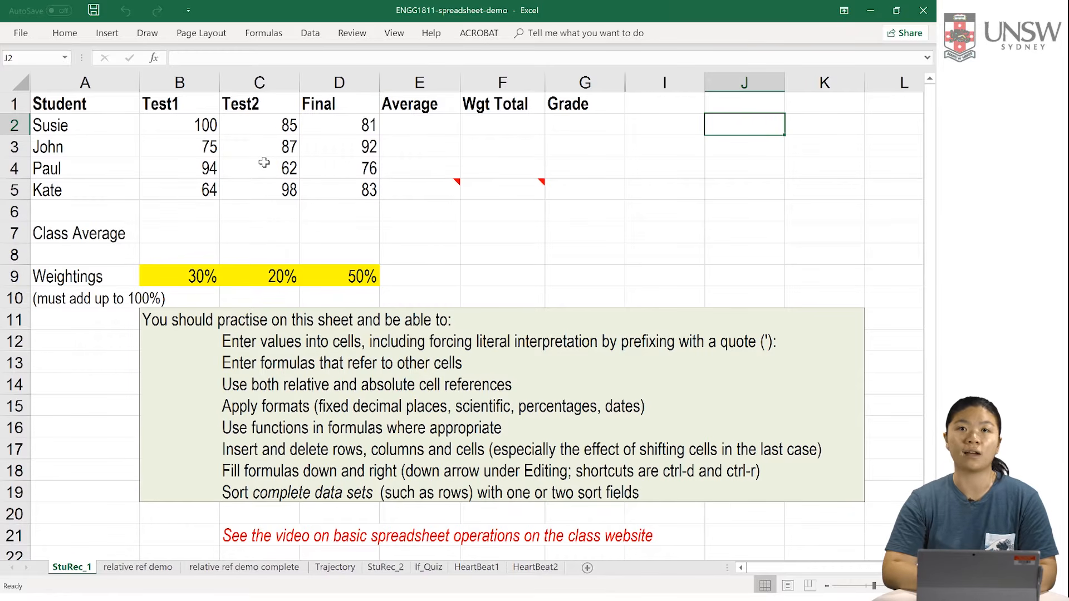
# Step: Examine how columns are lettered beyond Z by moving along row 1 to AC1 and returning to A1
pyautogui.click(893, 109)
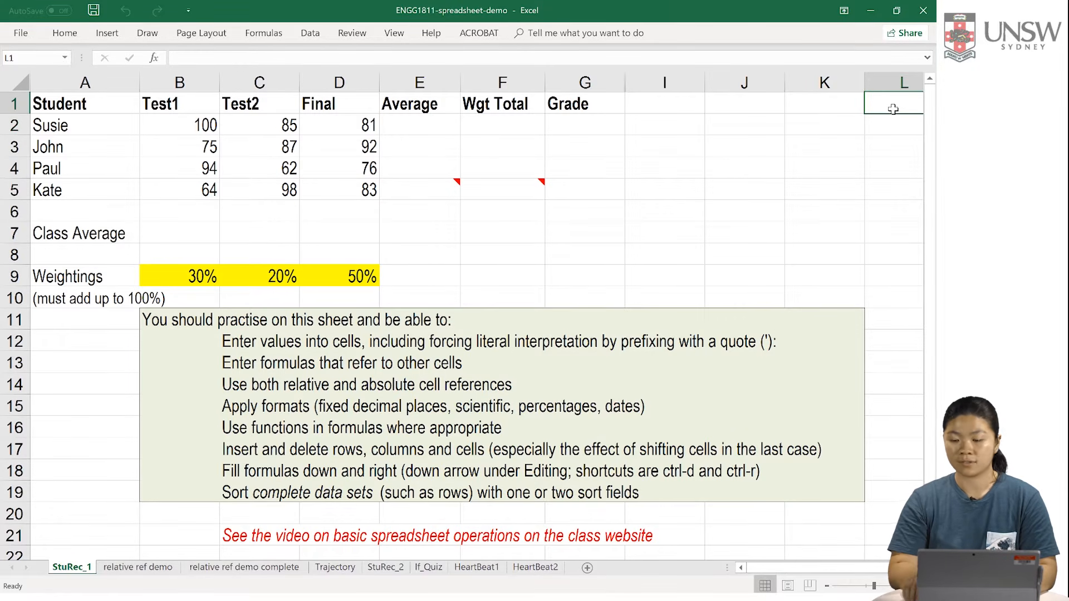
pyautogui.press('Right')
pyautogui.press('Right')
pyautogui.press('Right')
pyautogui.press('Right')
pyautogui.press('Right')
pyautogui.press('Right')
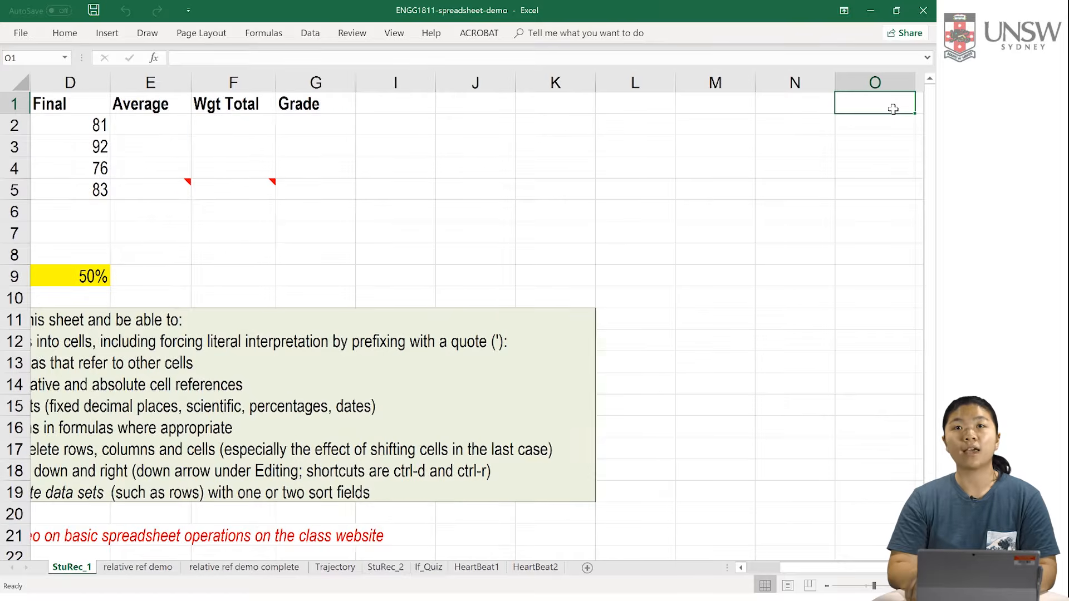
pyautogui.press('Right')
pyautogui.press('Right')
pyautogui.press('Right')
pyautogui.press('Right')
pyautogui.press('Right')
pyautogui.press('Right')
pyautogui.press('Right')
pyautogui.press('Right')
pyautogui.press('Right')
pyautogui.press('Right')
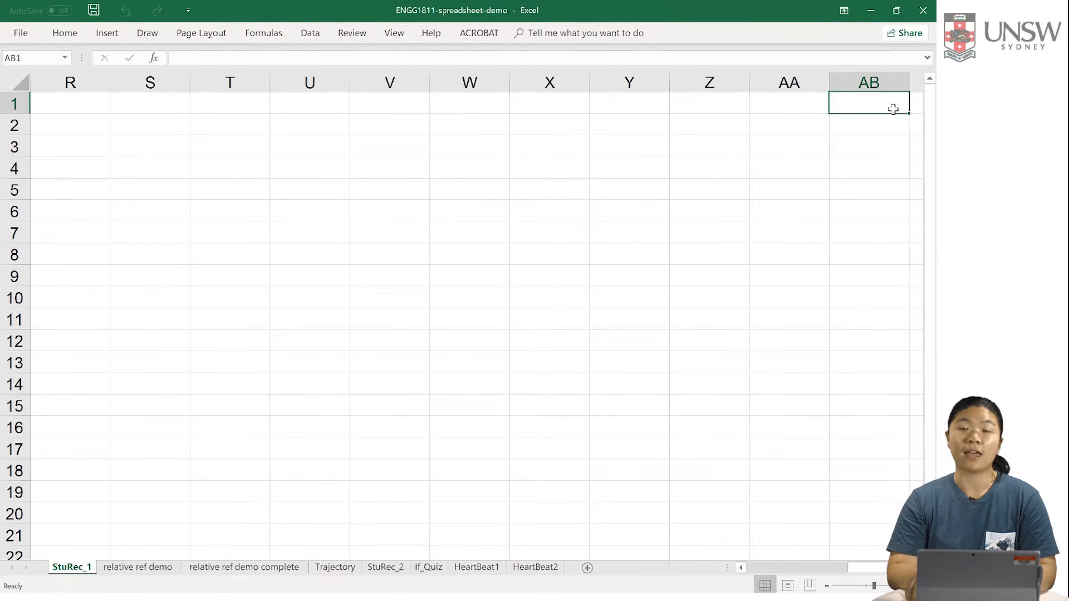
pyautogui.press('Right')
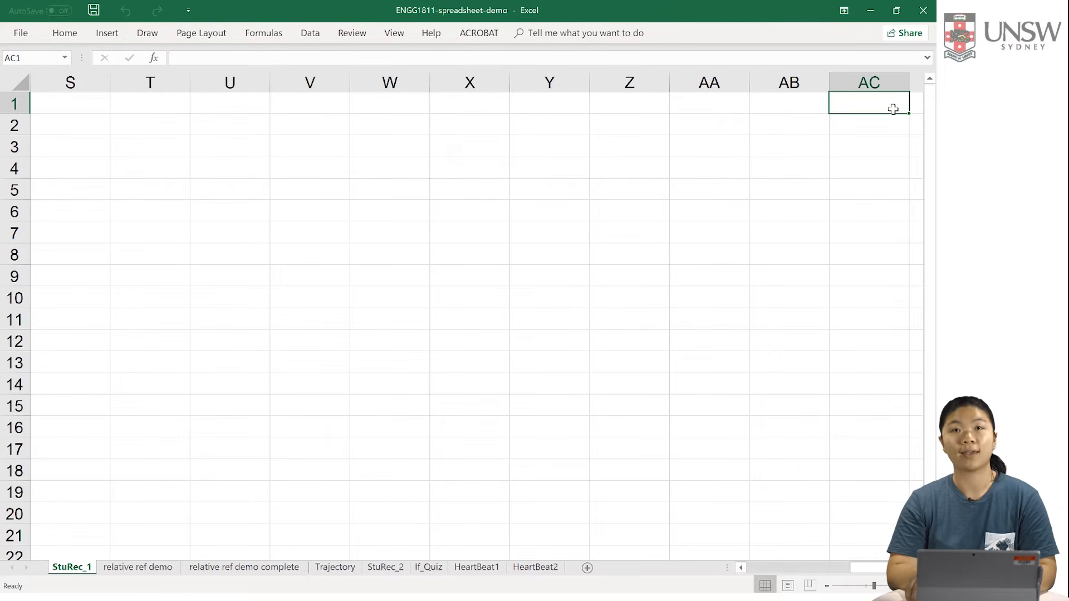
pyautogui.press('Left')
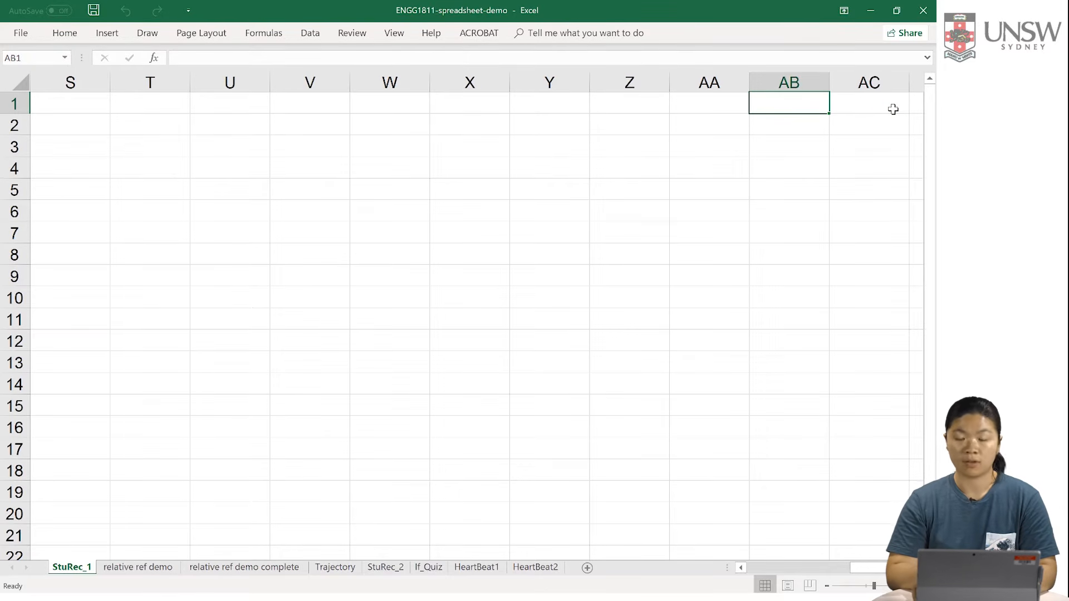
pyautogui.press('Left')
pyautogui.press('Left')
pyautogui.press('Left')
pyautogui.press('Left')
pyautogui.press('Left')
pyautogui.press('Left')
pyautogui.press('Left')
pyautogui.press('Left')
pyautogui.press('Left')
pyautogui.press('Left')
pyautogui.press('Left')
pyautogui.press('Left')
pyautogui.press('Left')
pyautogui.press('Left')
pyautogui.press('Left')
pyautogui.press('Left')
pyautogui.press('Left')
pyautogui.press('Left')
pyautogui.press('Left')
pyautogui.press('Left')
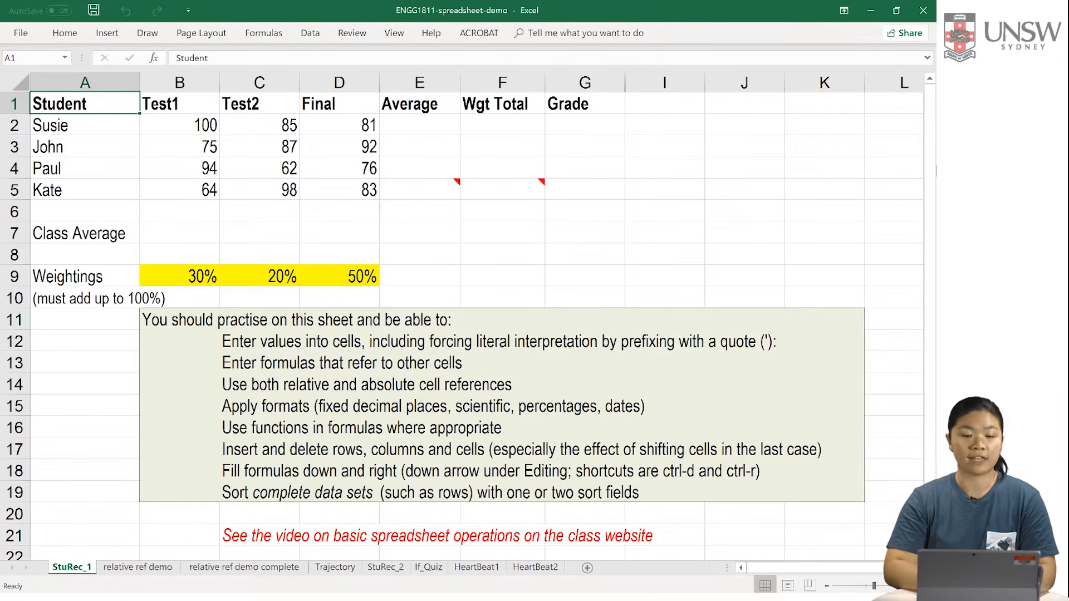
# Step: Examine the cell references of individual cells such as B3 and E10
pyautogui.click(204, 151)
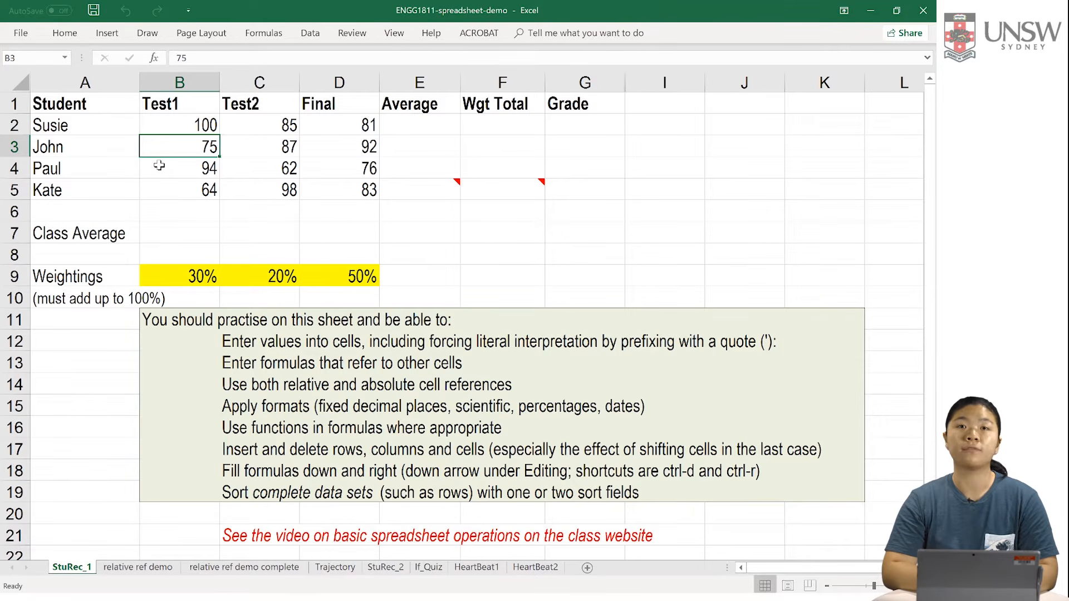
pyautogui.click(408, 299)
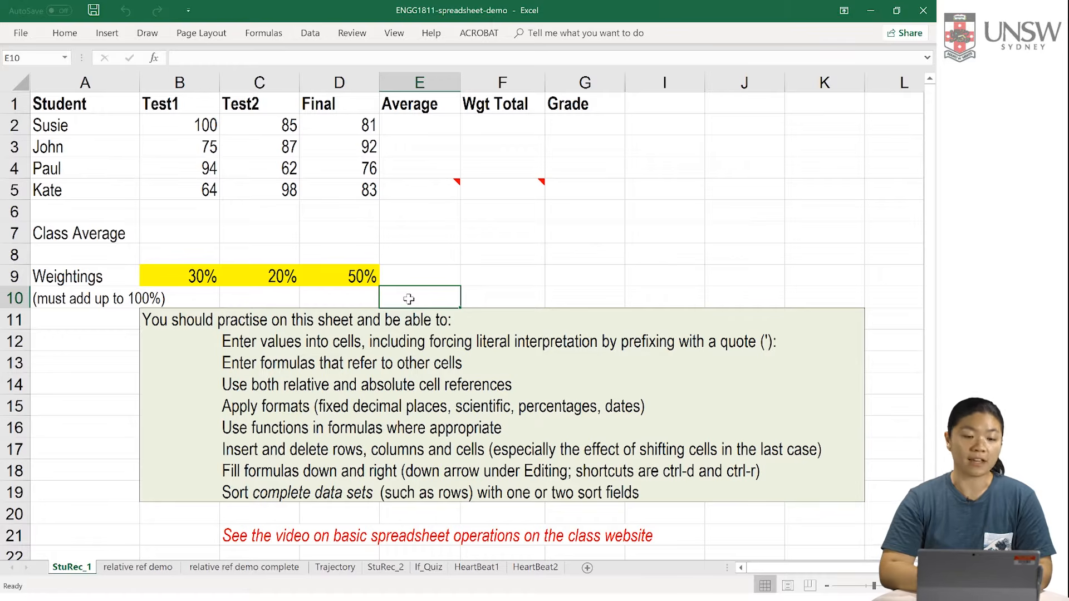
pyautogui.click(270, 169)
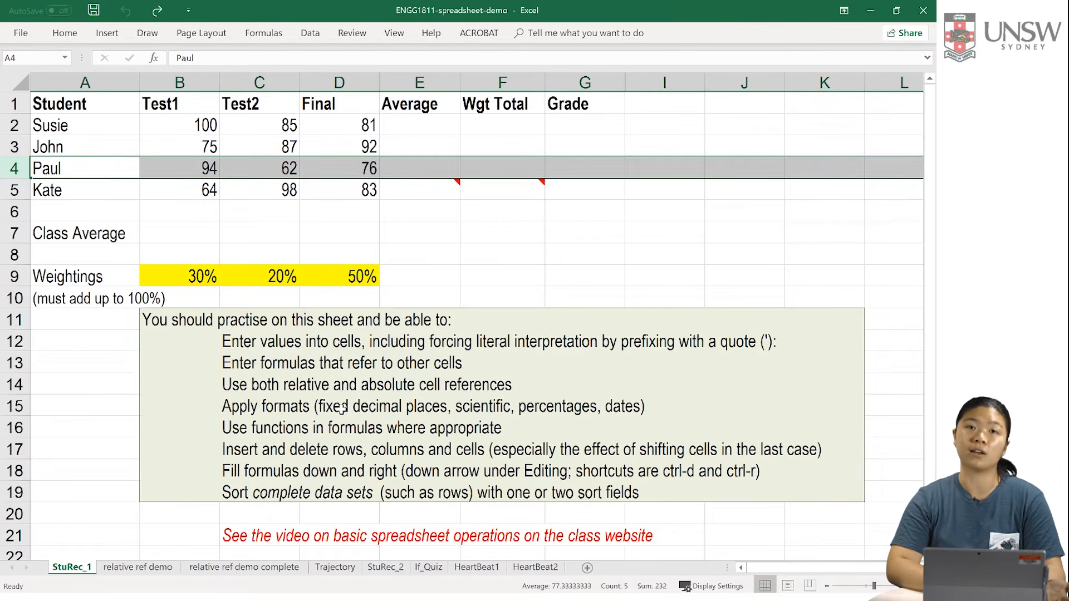
# Step: Insert a new row at row 4 and enter the new student's name in A4 and a Test1 mark of 85 in B4
pyautogui.rightClick(63, 171)
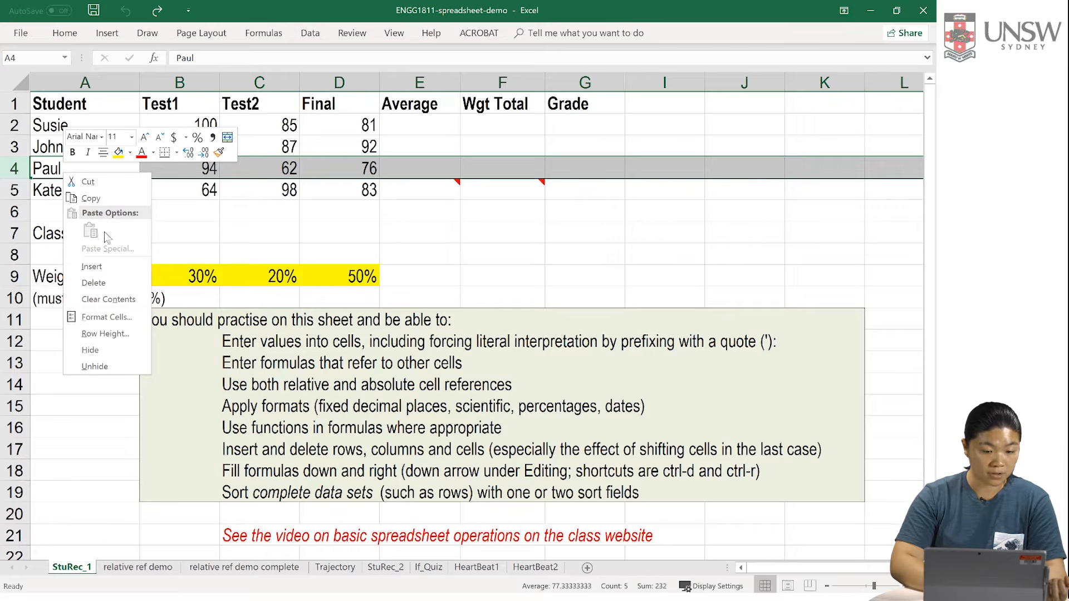
pyautogui.click(92, 267)
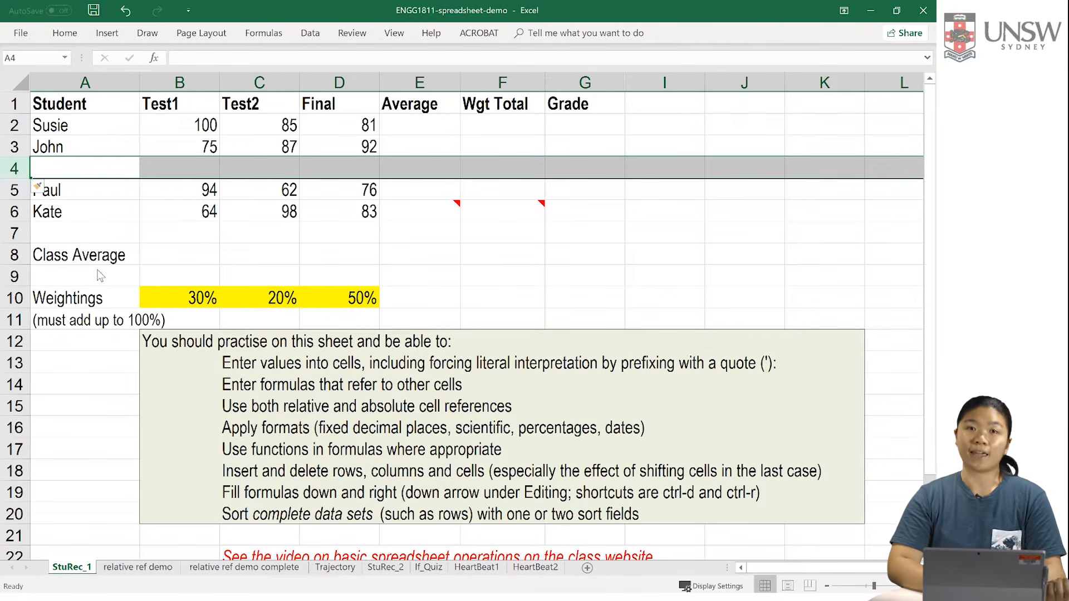
pyautogui.click(54, 168)
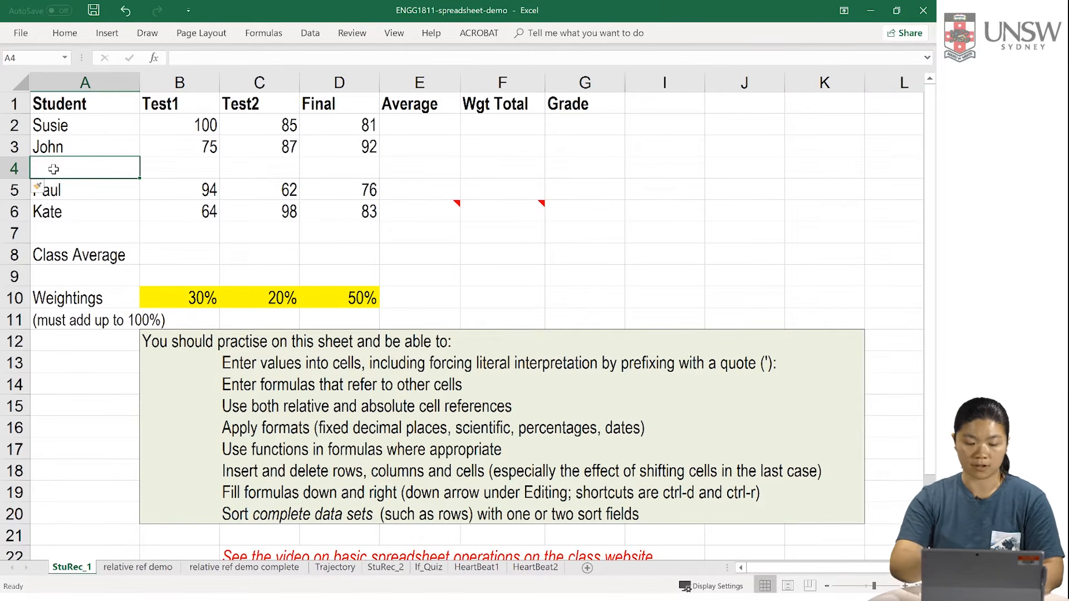
pyautogui.write('Mary')
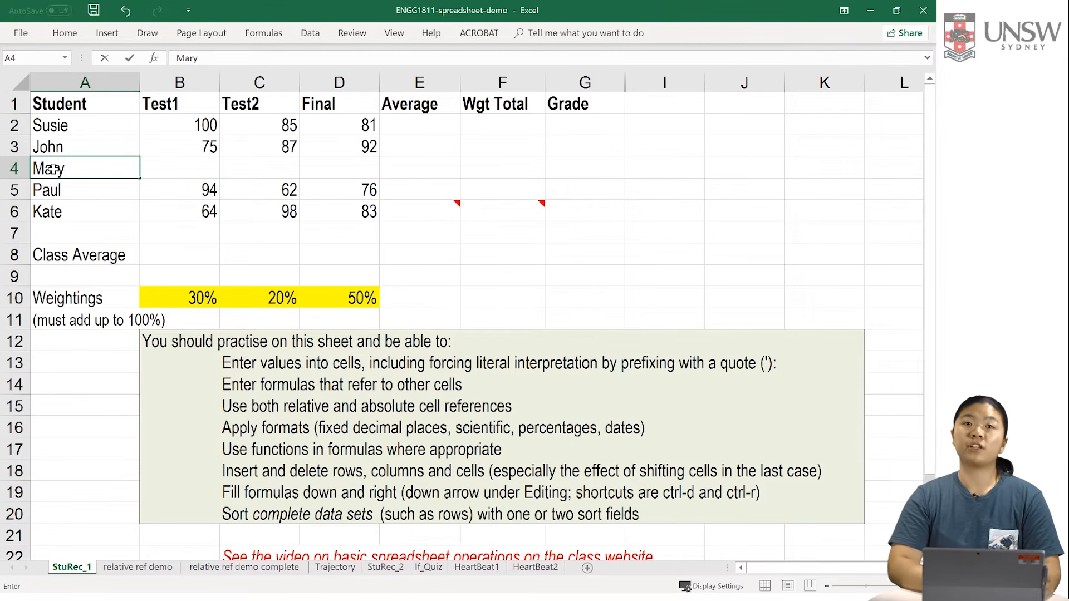
pyautogui.click(191, 170)
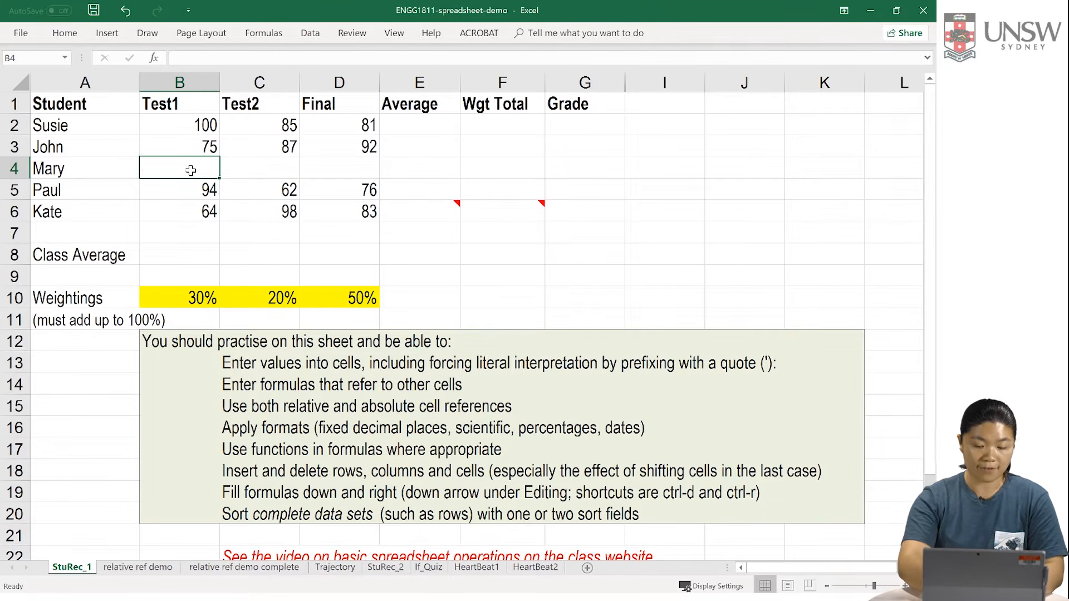
pyautogui.write('85')
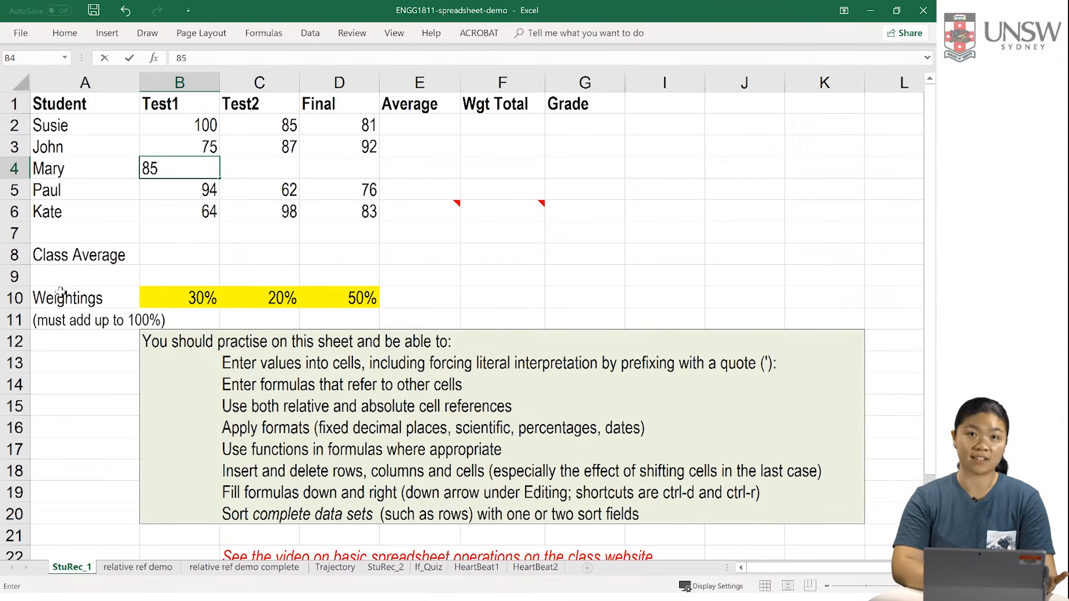
pyautogui.click(50, 128)
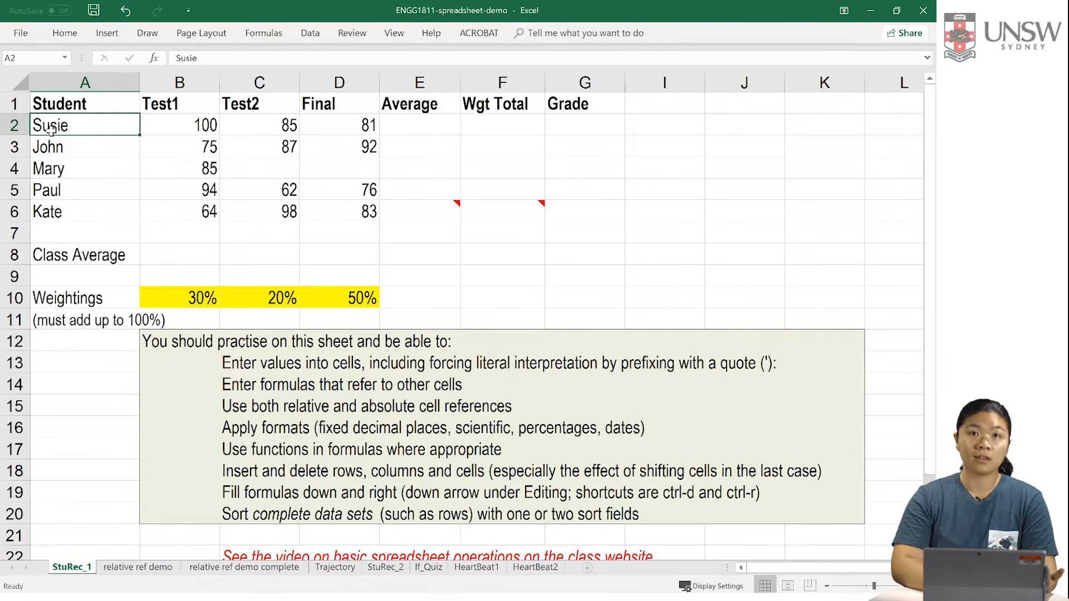
# Step: Enter the formula =B2 in cell I2 to reference the first student's Test1 mark
pyautogui.click(166, 128)
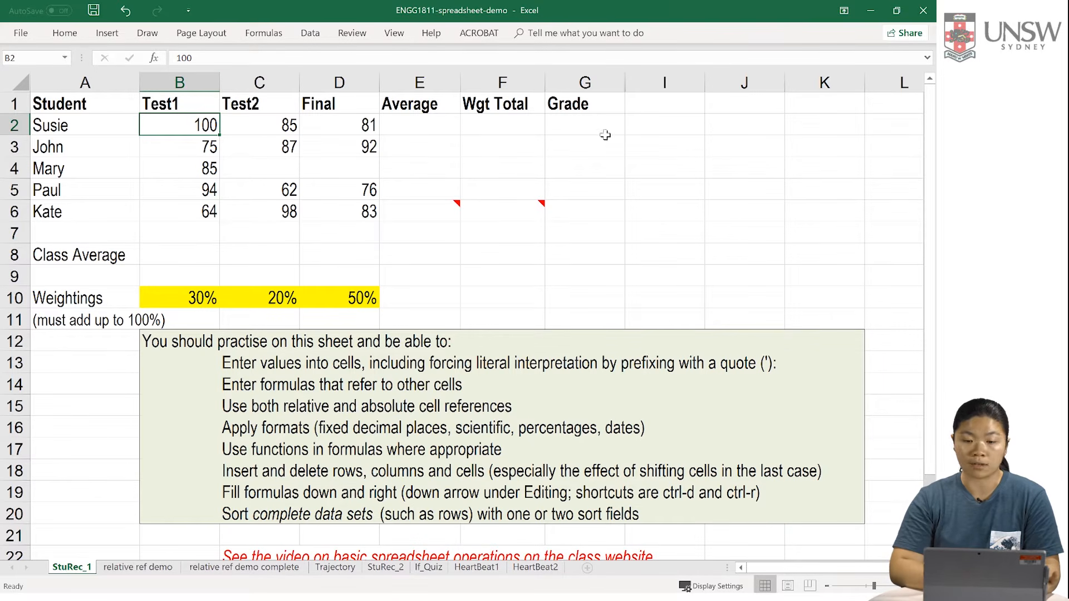
pyautogui.click(662, 127)
pyautogui.write('=B2')
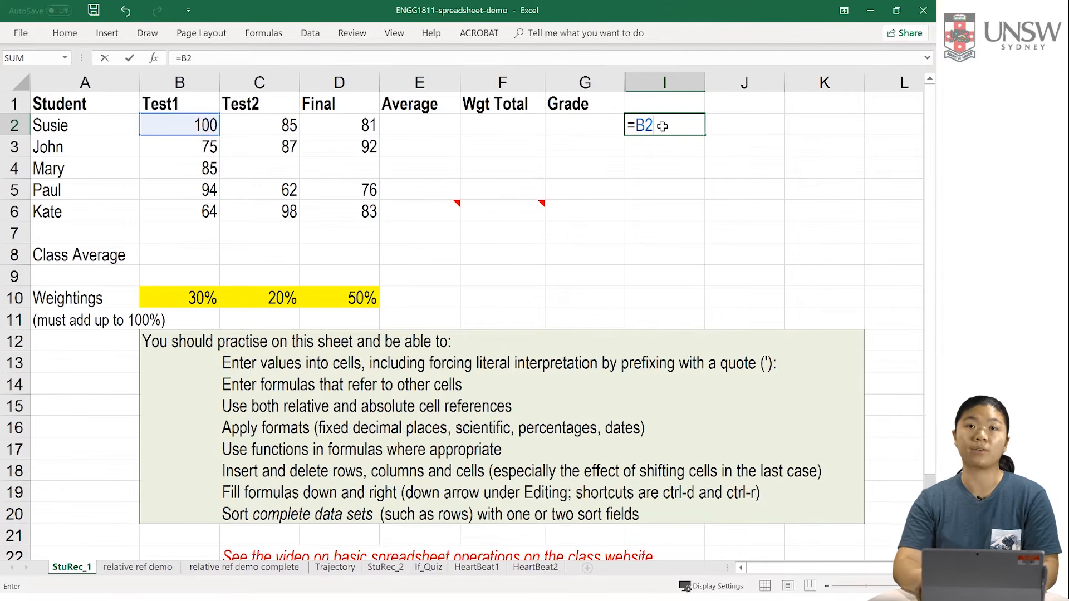
pyautogui.press('Return')
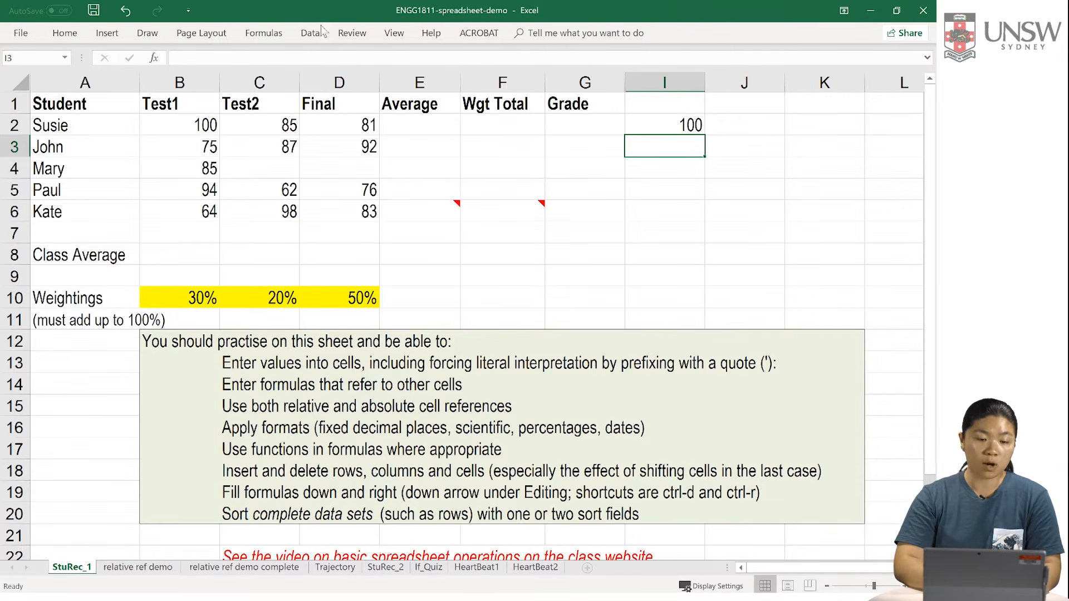
# Step: Set the Test1 mark in B2 to 50 and compare it with the formula in I2
pyautogui.click(178, 126)
pyautogui.press('BackSpace')
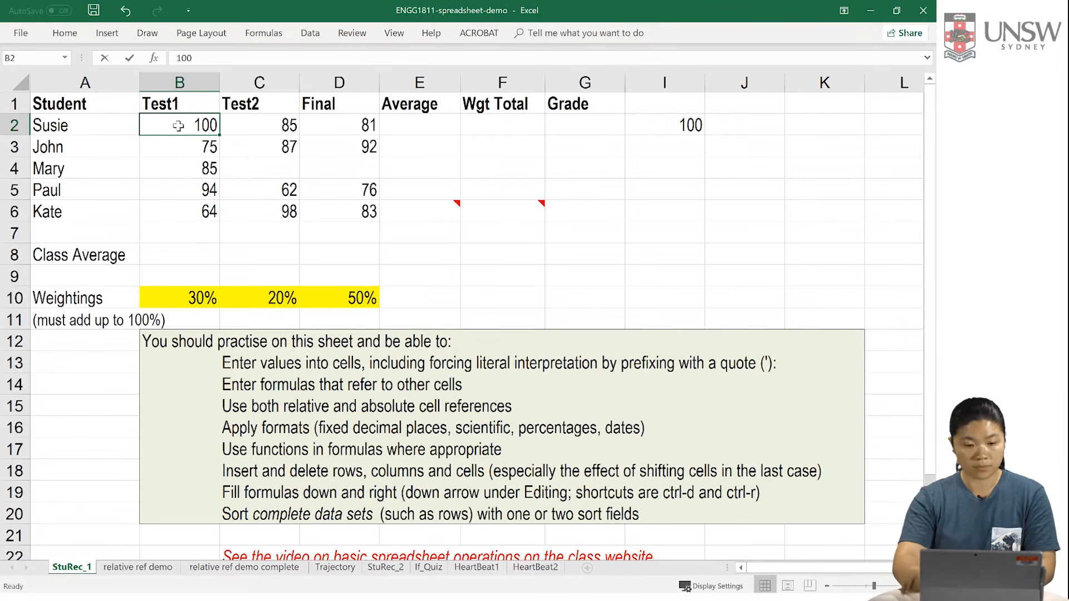
pyautogui.write('50')
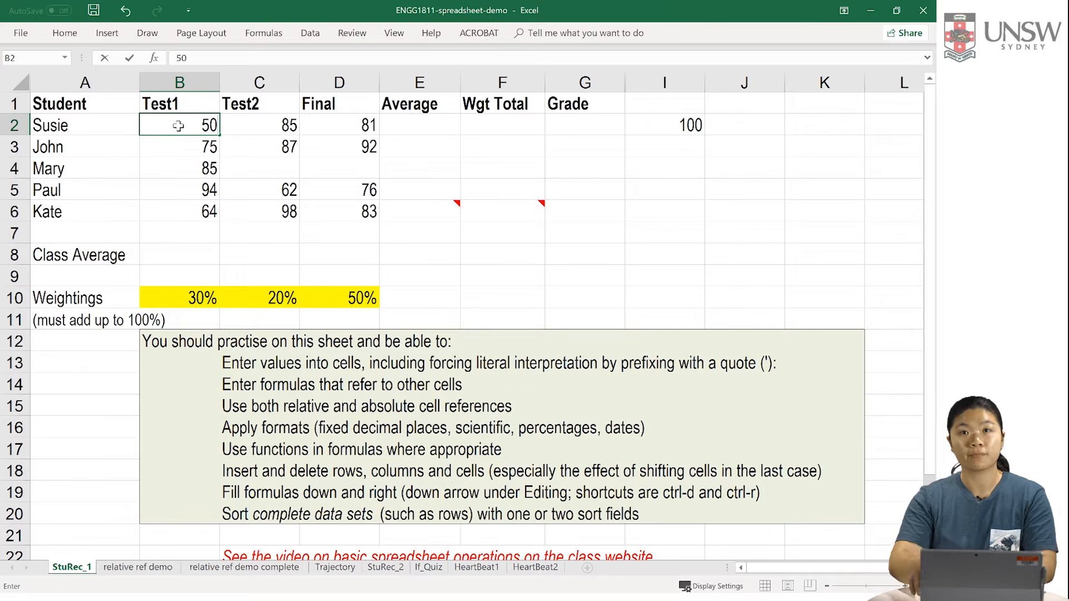
pyautogui.press('Return')
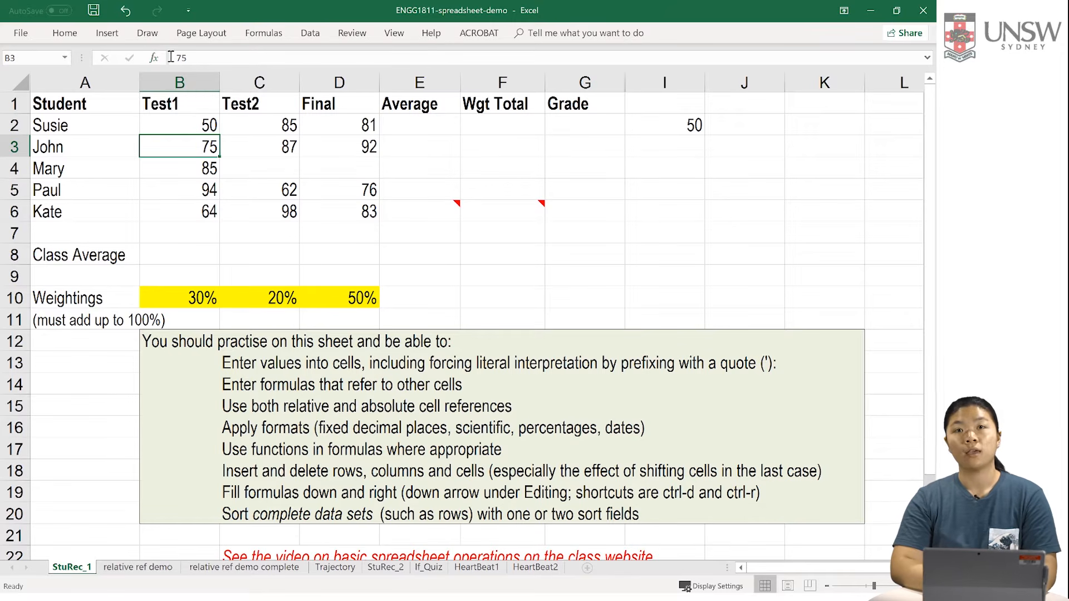
pyautogui.click(686, 126)
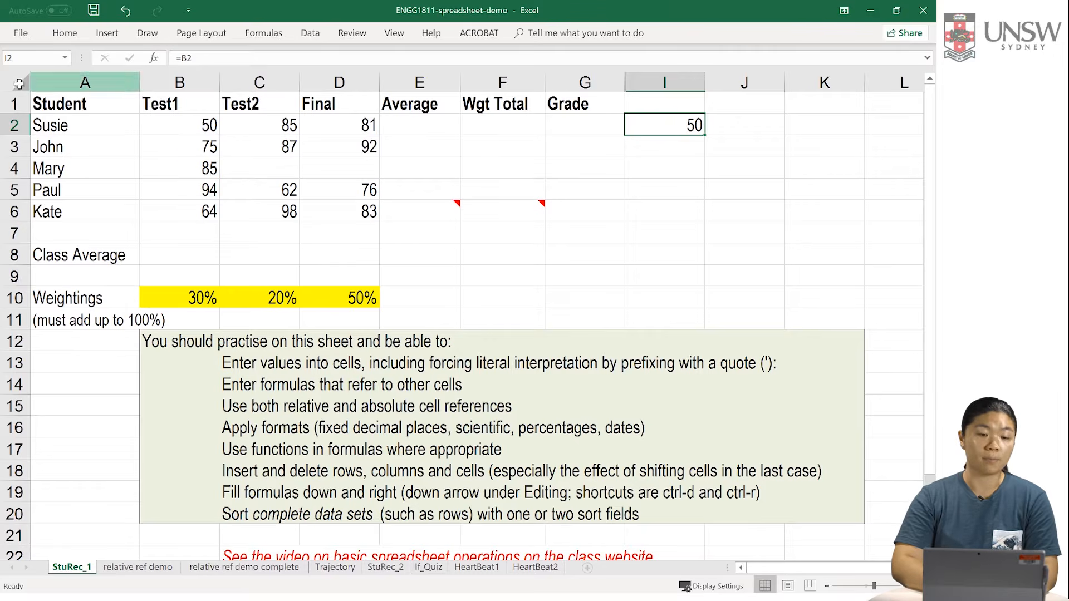
pyautogui.click(197, 127)
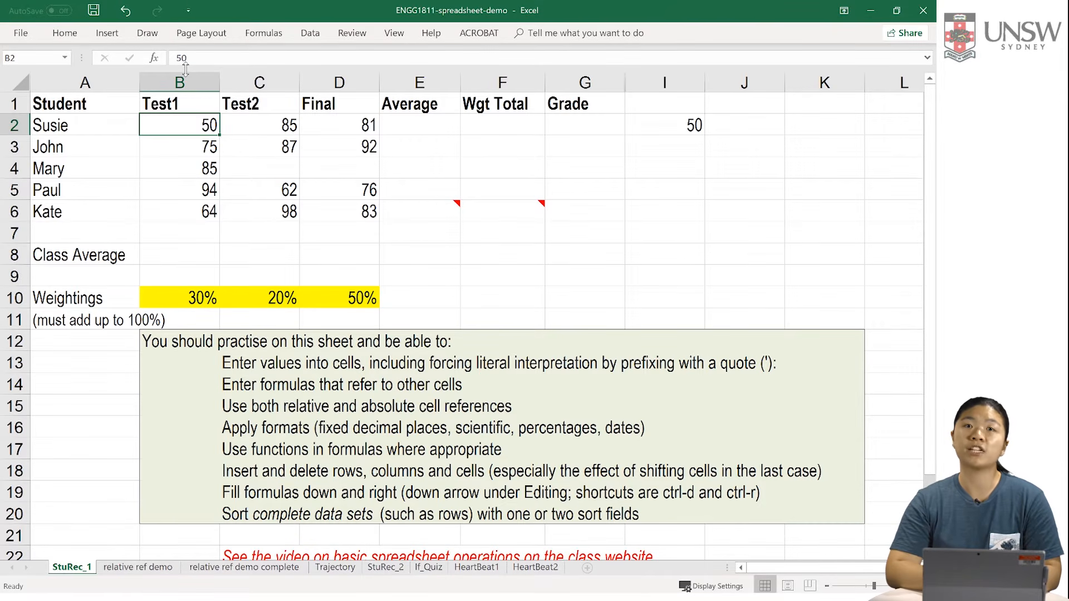
# Step: Restore the Test1 mark in B2 to 100
pyautogui.doubleClick(201, 127)
pyautogui.click(231, 63)
pyautogui.press('BackSpace')
pyautogui.press('BackSpace')
pyautogui.write('100')
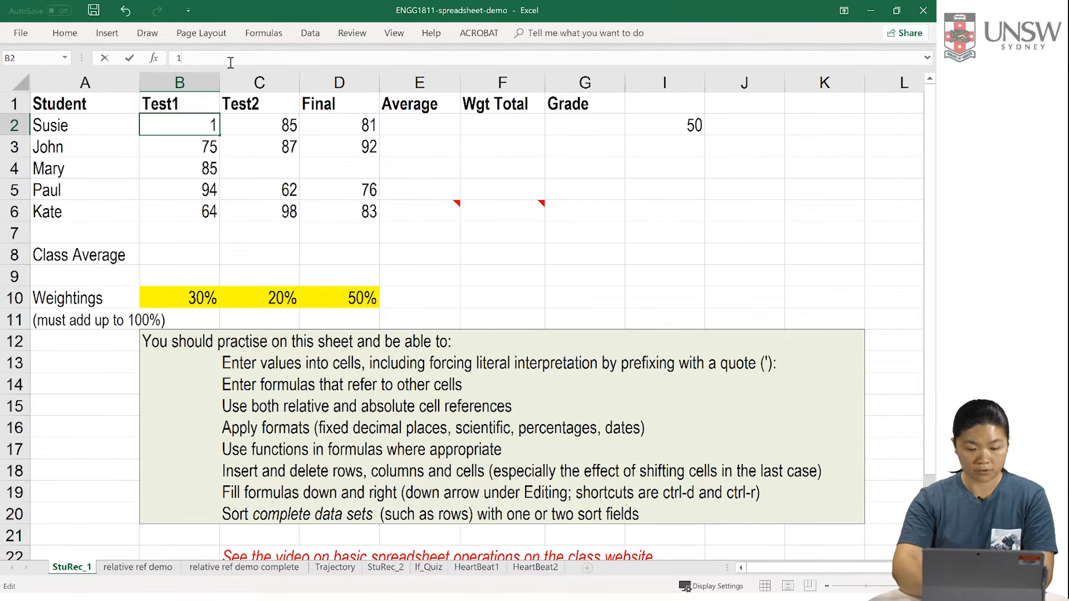
pyautogui.press('Return')
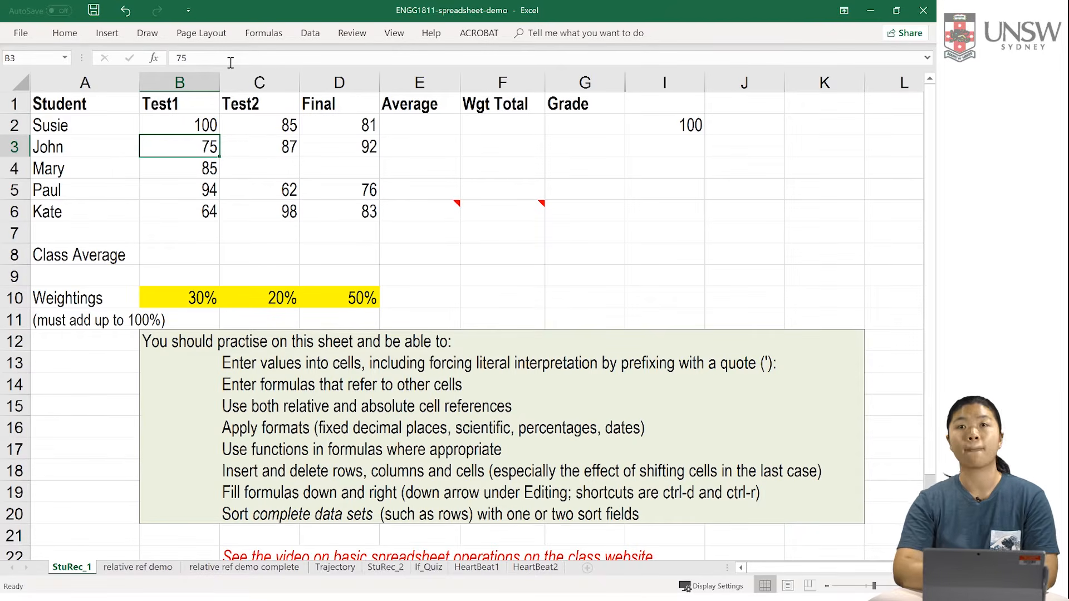
# Step: Clear the reference formula from cell I2 and select E2 in the Average column
pyautogui.click(654, 125)
pyautogui.press('Delete')
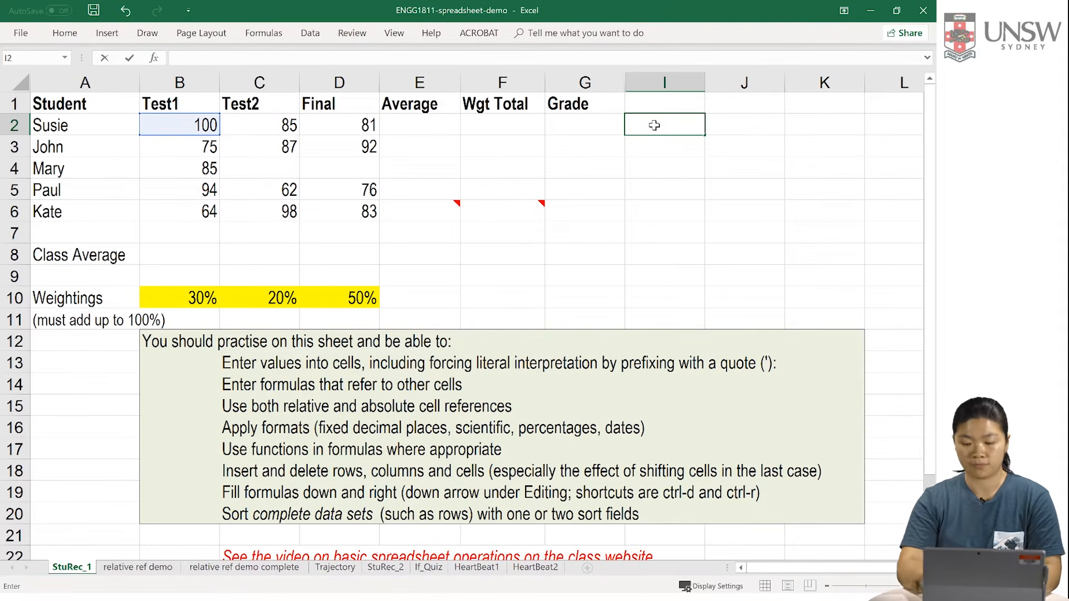
pyautogui.press('Return')
pyautogui.click(413, 124)
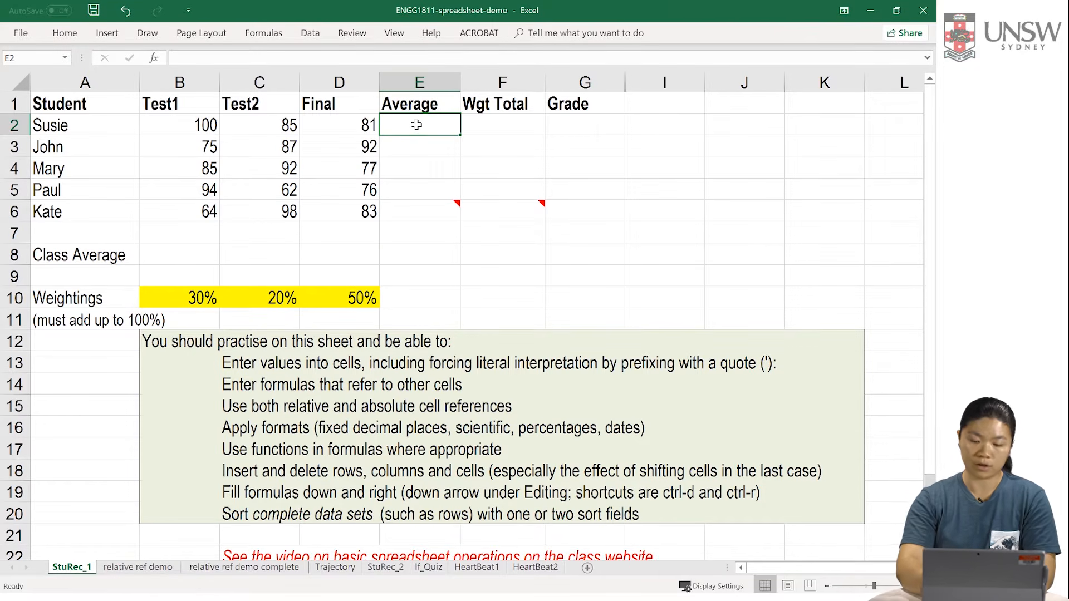
# Step: Enter the formula =(B2+C2+D2)/3 in E2 for the first student's average and review the cells it references
pyautogui.write('=(')
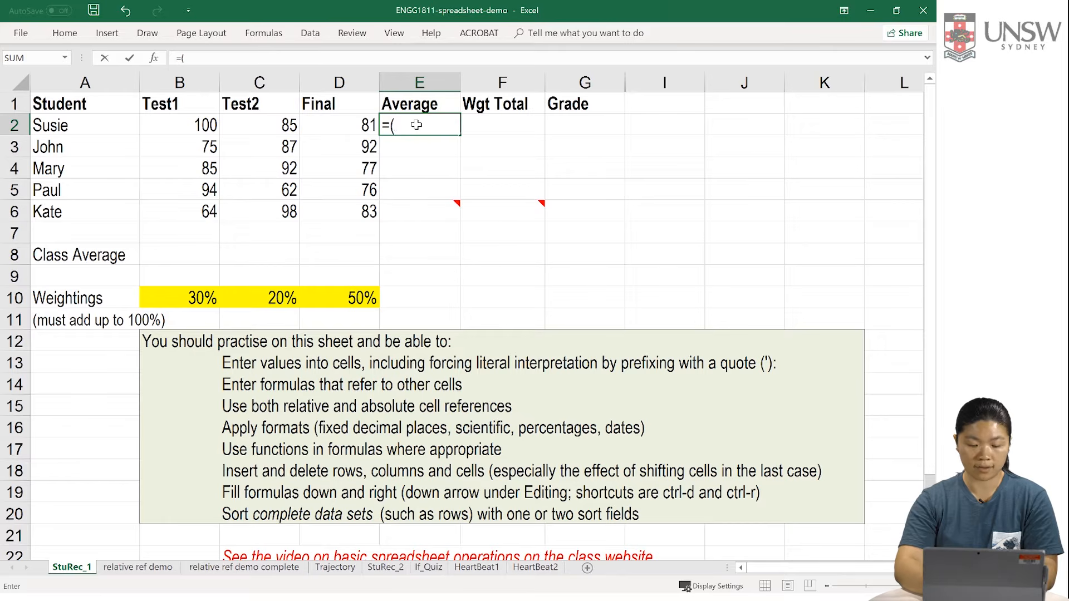
pyautogui.write('B2+C2+')
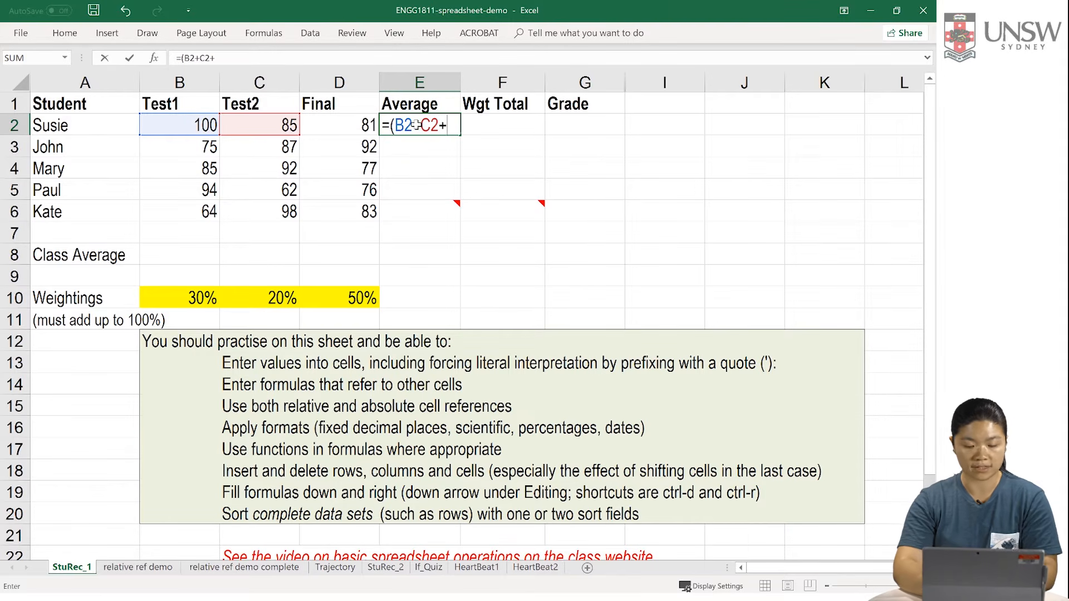
pyautogui.write('D2')
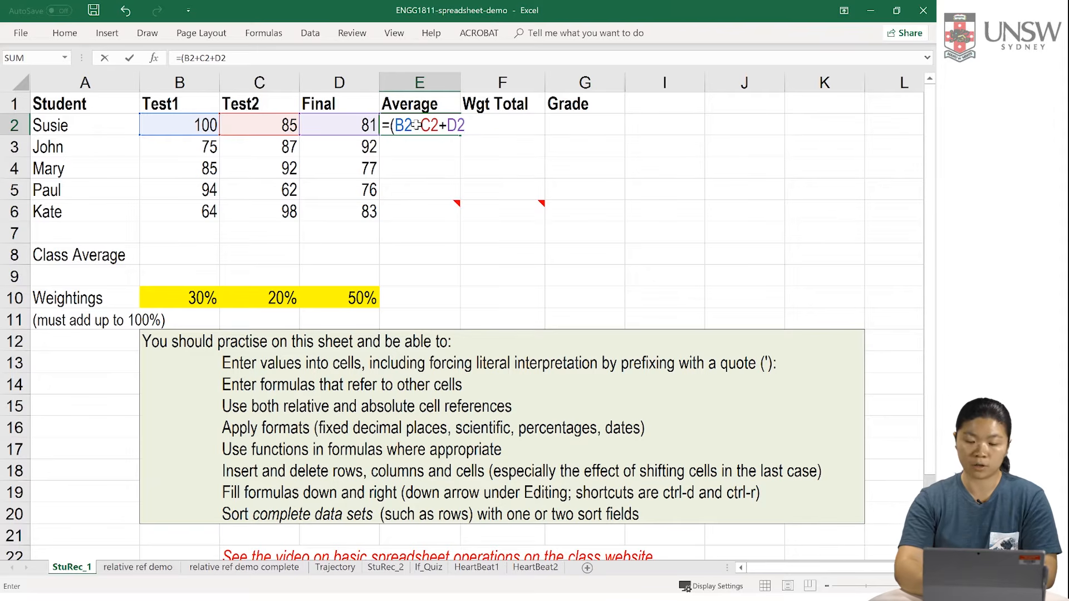
pyautogui.write(')/3')
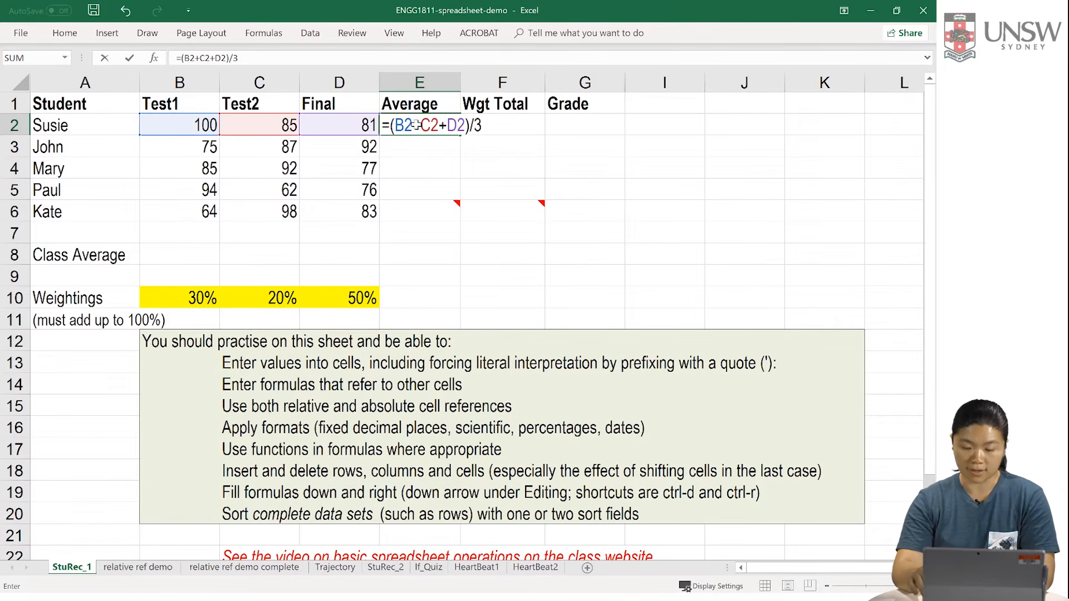
pyautogui.press('Return')
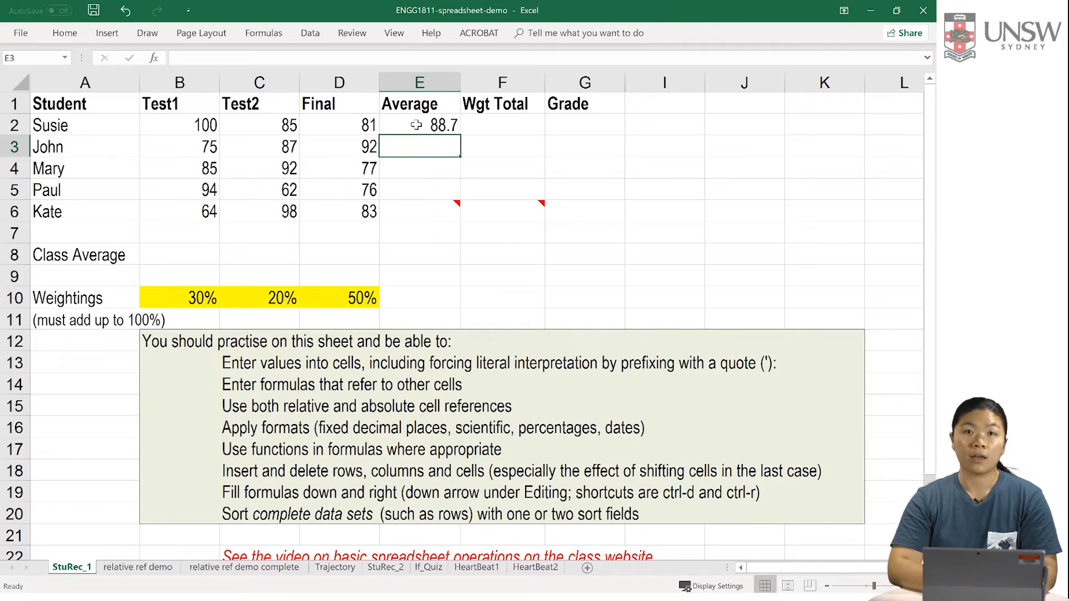
pyautogui.doubleClick(429, 124)
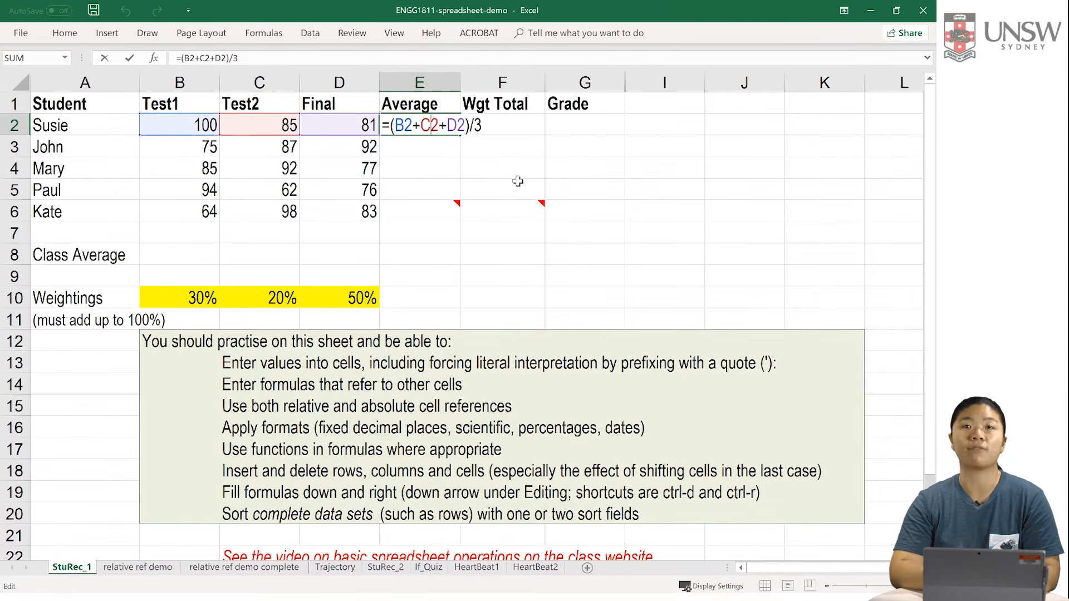
pyautogui.click(467, 160)
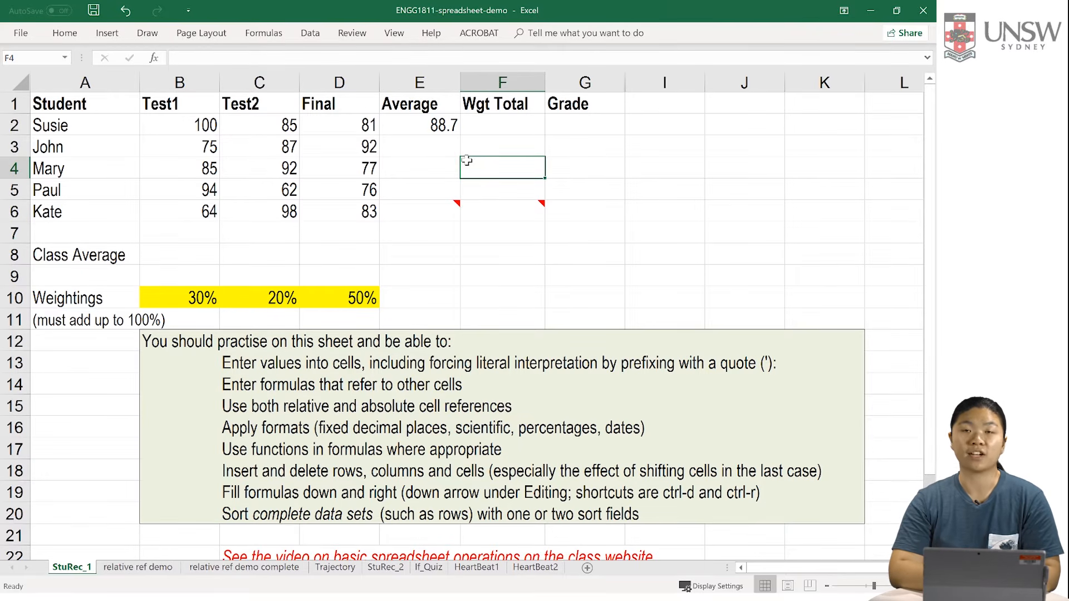
# Step: Enter the formula =AVERAGE(B2:B6) in B8 to calculate the class average for Test1
pyautogui.click(181, 254)
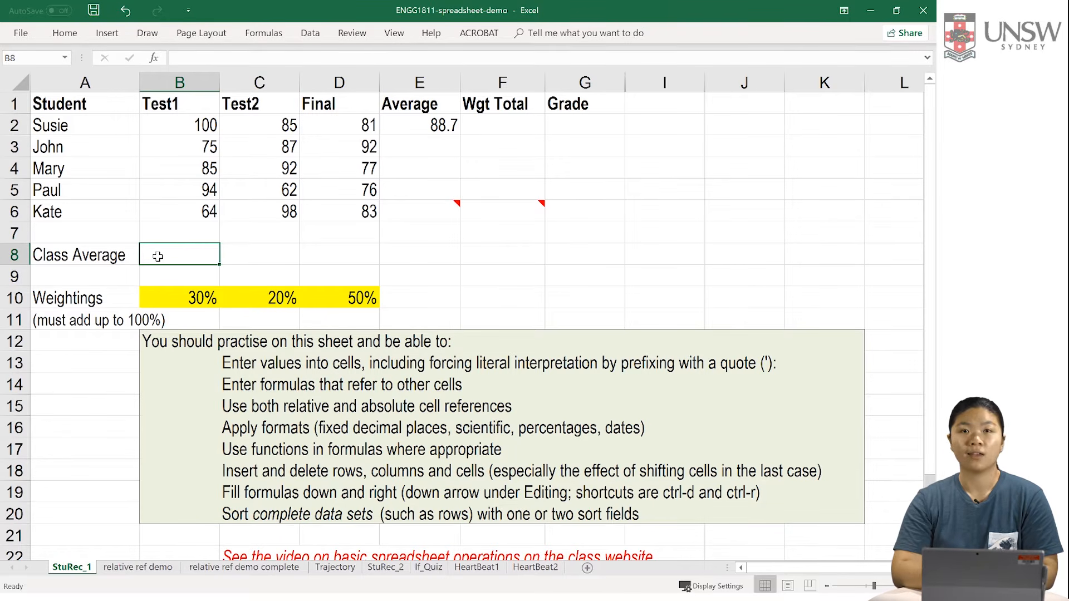
pyautogui.write('=')
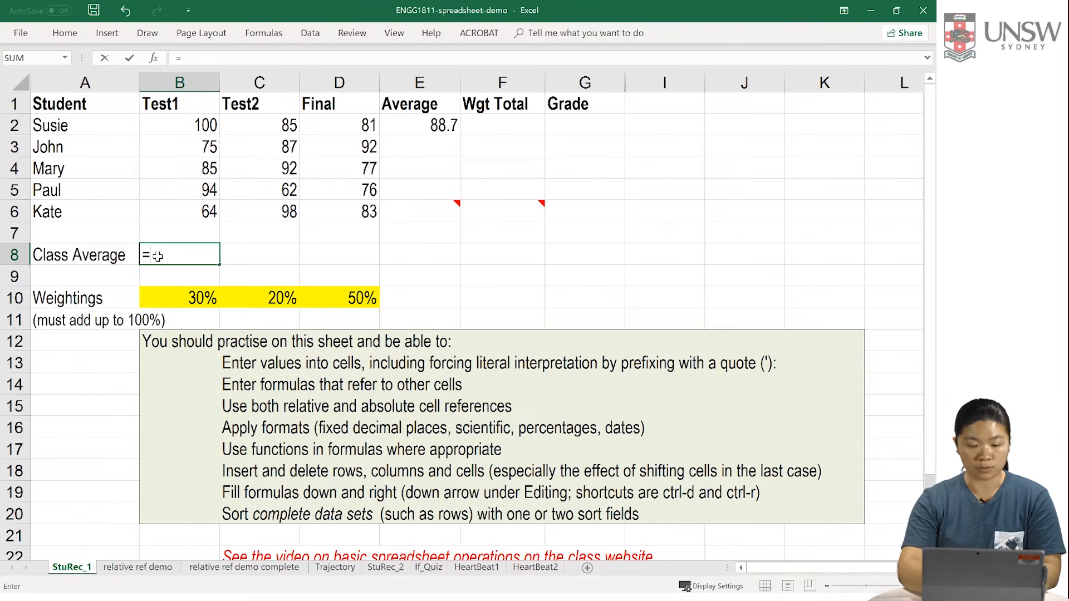
pyautogui.write('AVE')
pyautogui.write('RG')
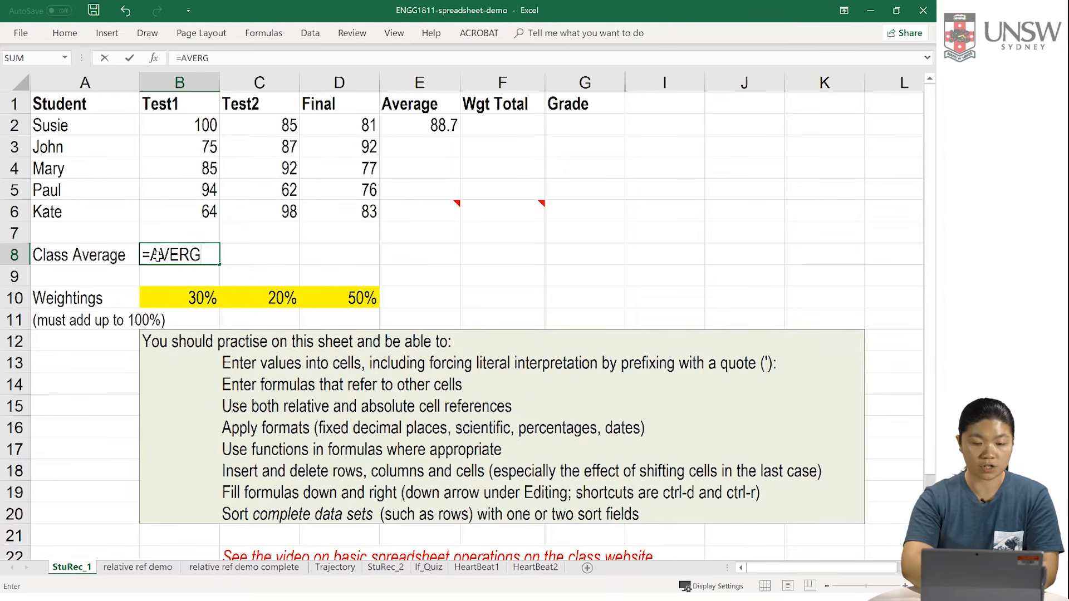
pyautogui.press('BackSpace')
pyautogui.write('AGE(')
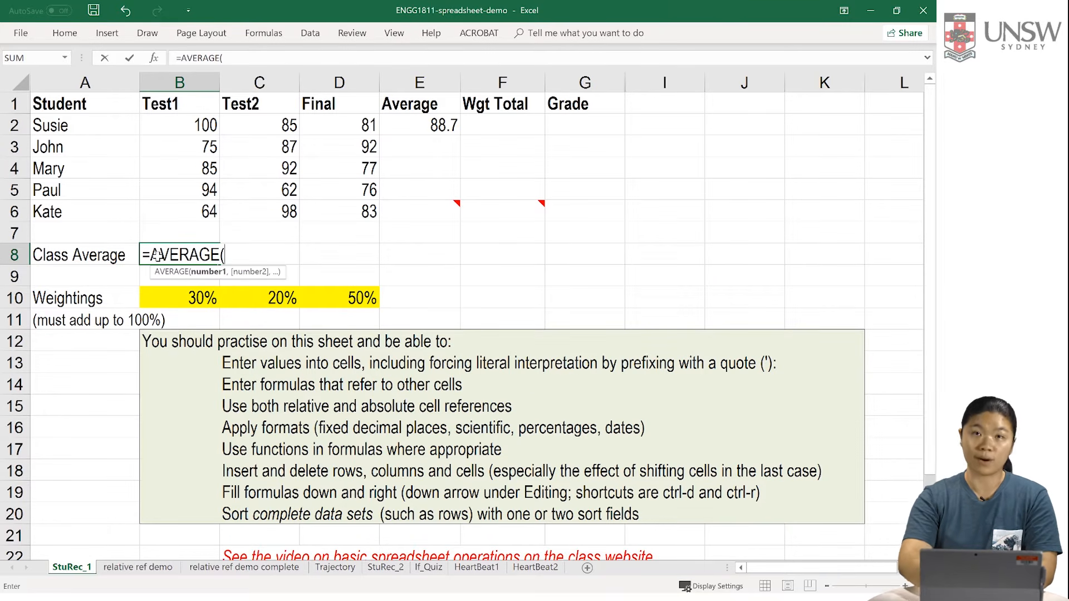
pyautogui.write('B')
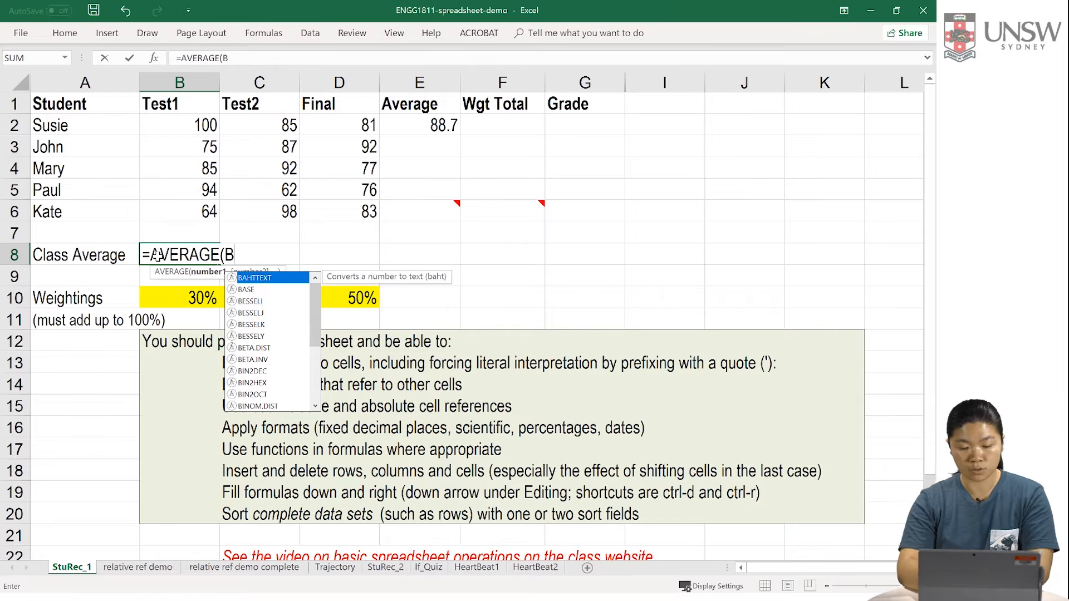
pyautogui.write('2:B6')
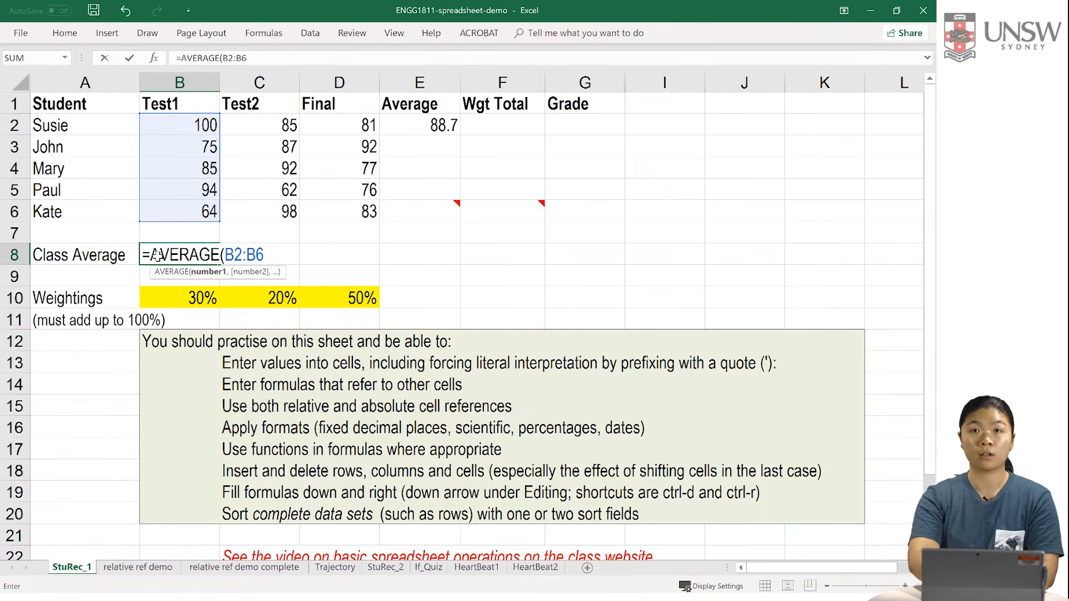
pyautogui.write(')')
pyautogui.press('Return')
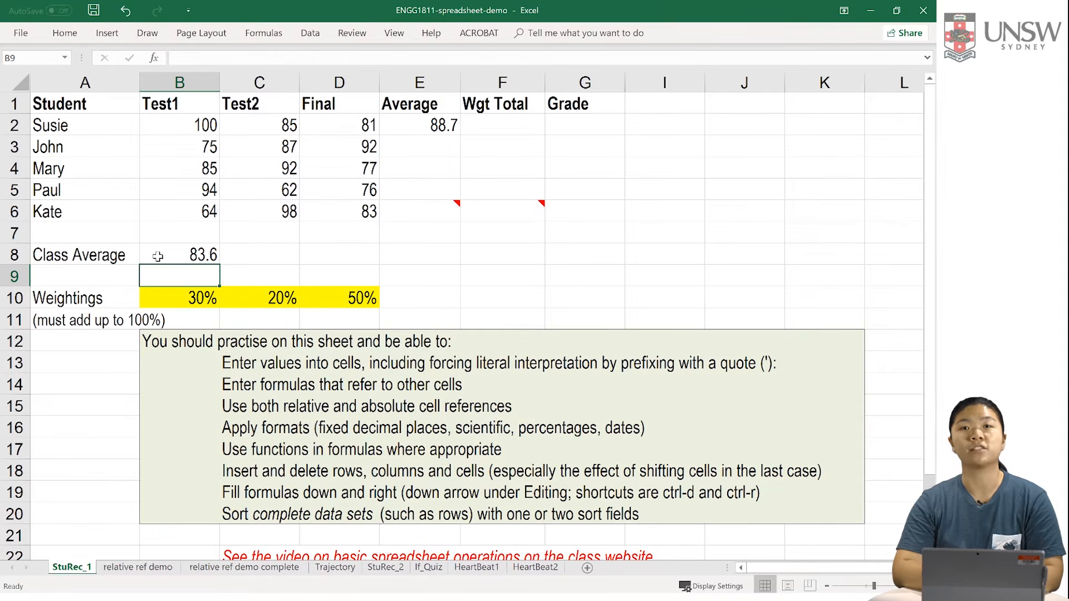
# Step: Enter the formula =sum(B2:D6) in cell E9 to total all the students' marks
pyautogui.press('Right')
pyautogui.press('Right')
pyautogui.press('Right')
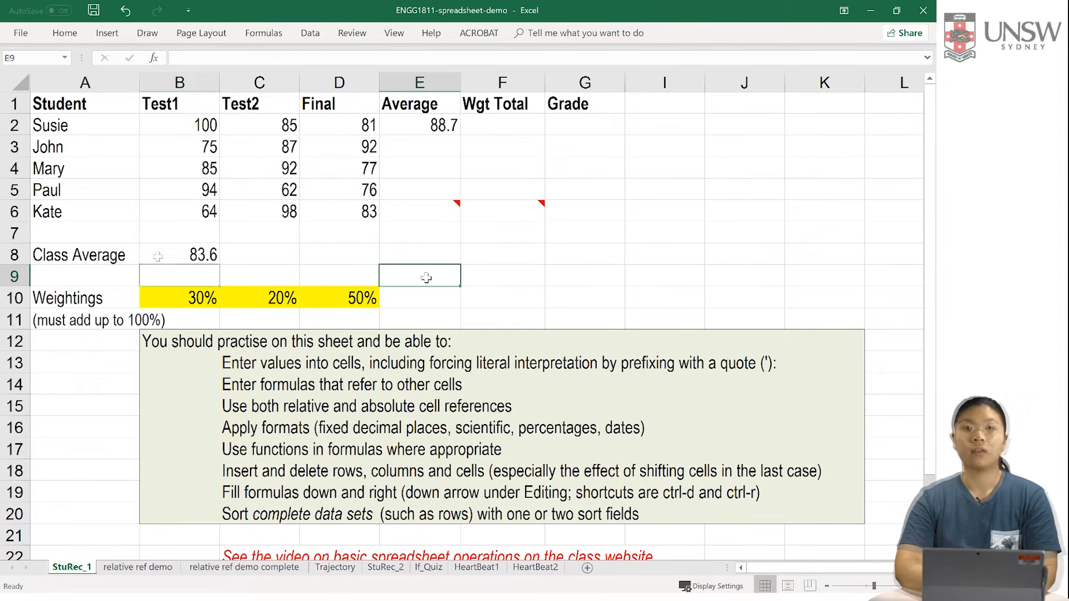
pyautogui.write('=')
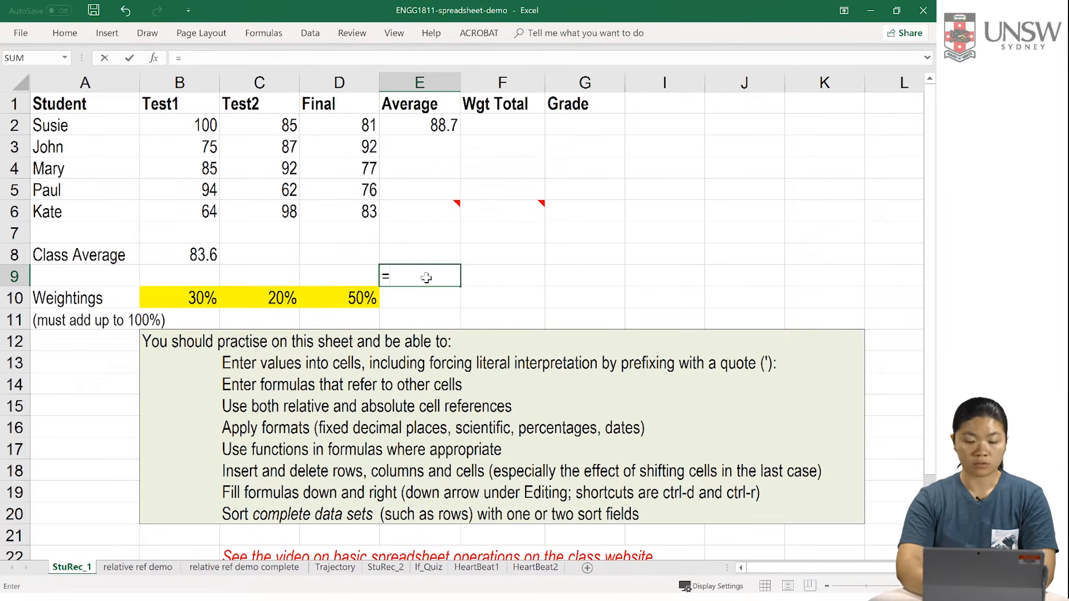
pyautogui.write('sum(B')
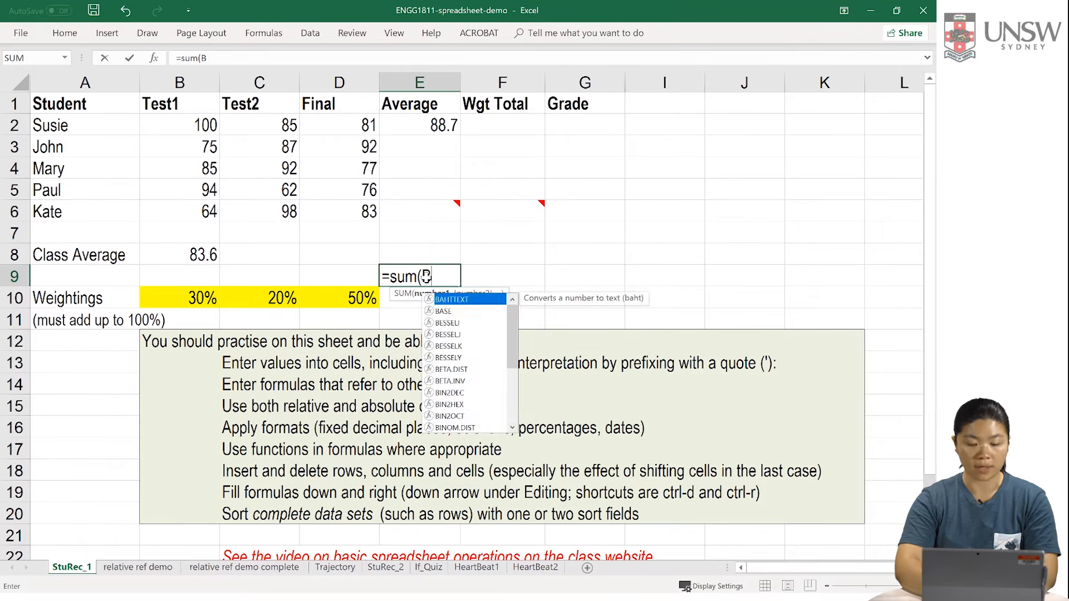
pyautogui.write('2:D6)')
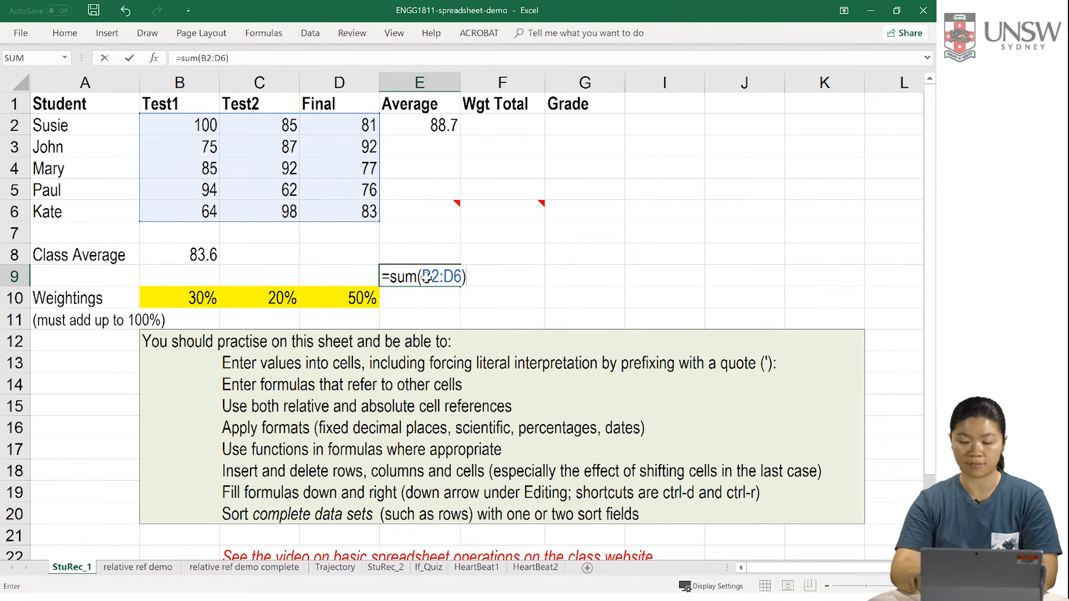
pyautogui.press('Return')
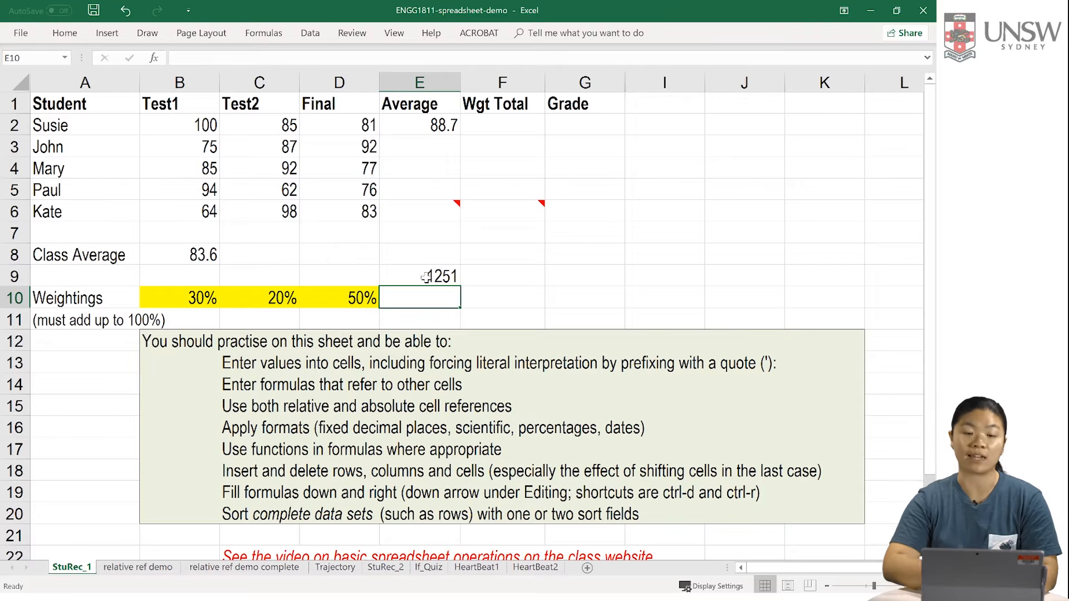
# Step: Copy the average formula from E2 into E3 and compare the cell references in the two formulas
pyautogui.click(407, 128)
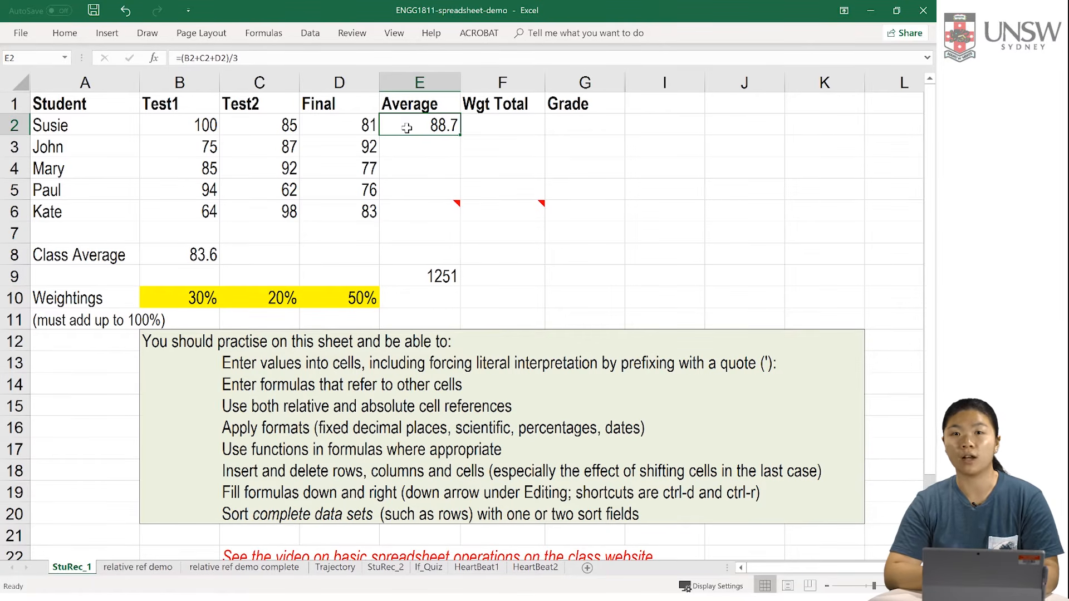
pyautogui.hotkey('ctrl', 'c')
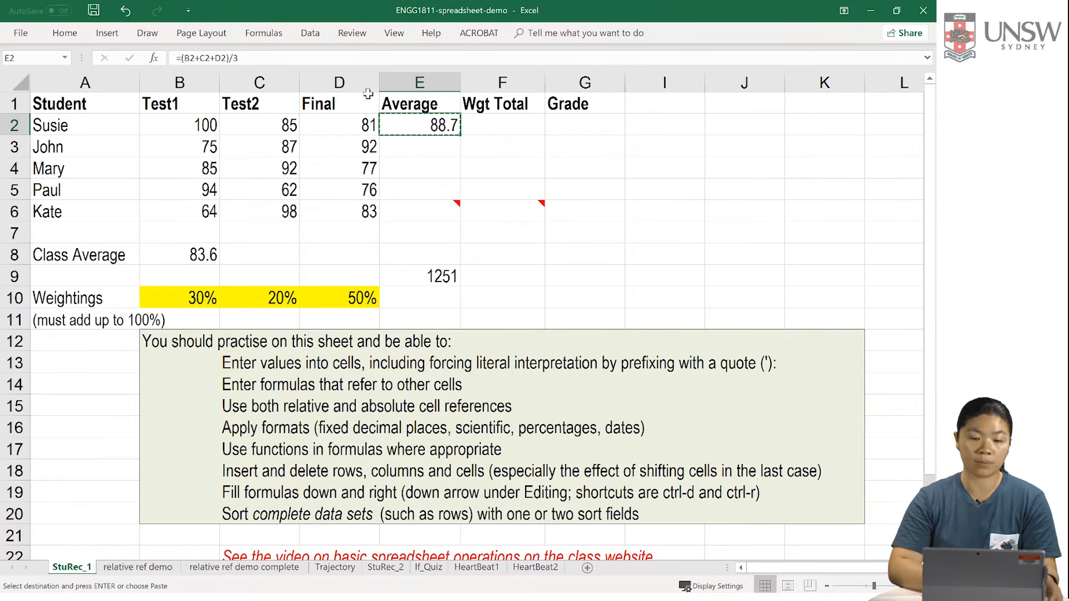
pyautogui.click(423, 148)
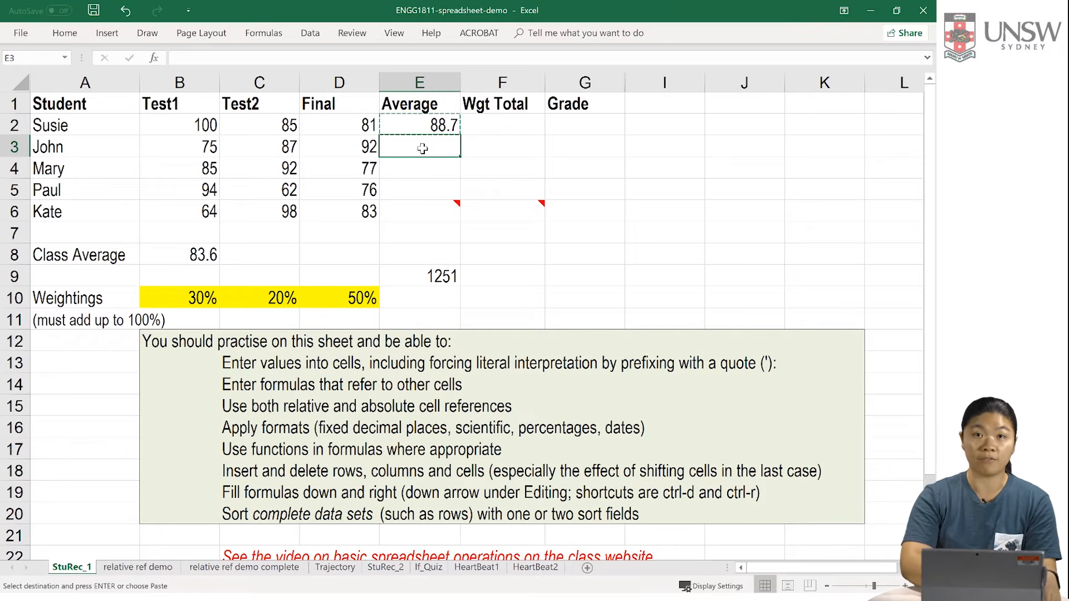
pyautogui.hotkey('ctrl', 'v')
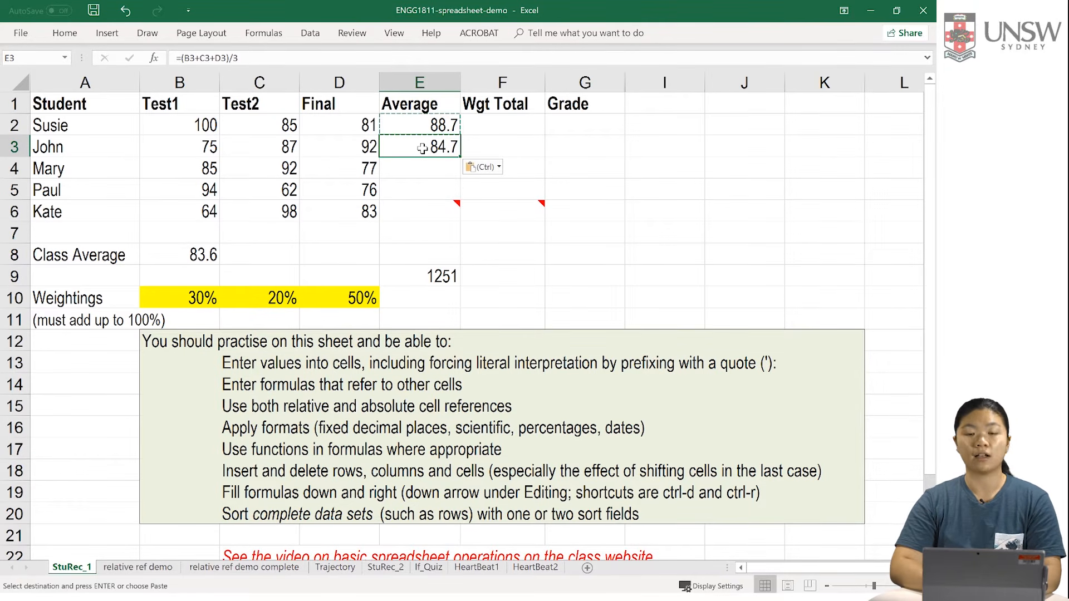
pyautogui.click(443, 126)
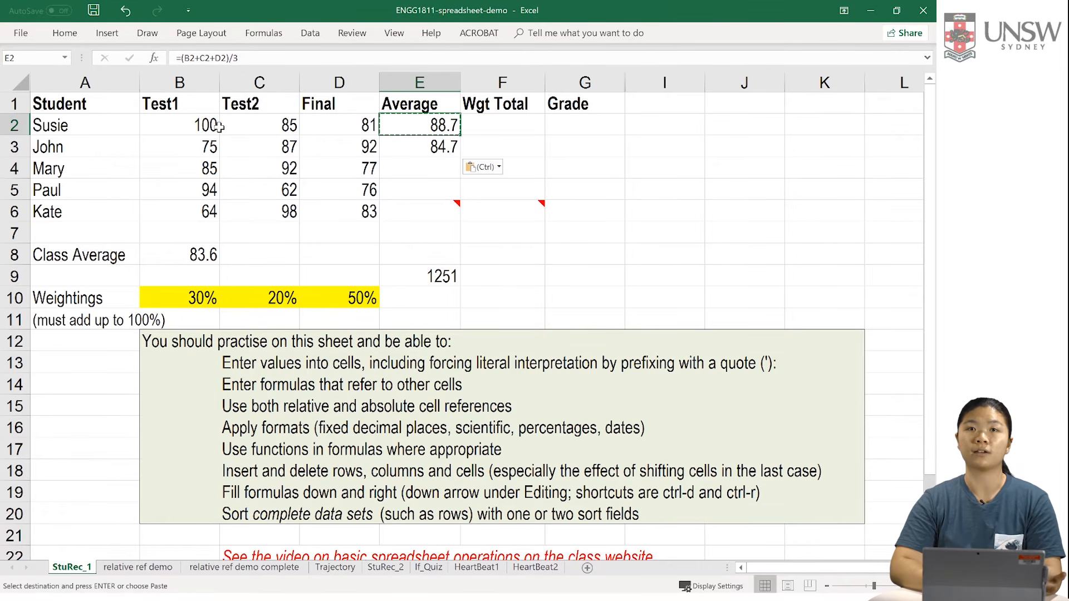
pyautogui.click(412, 151)
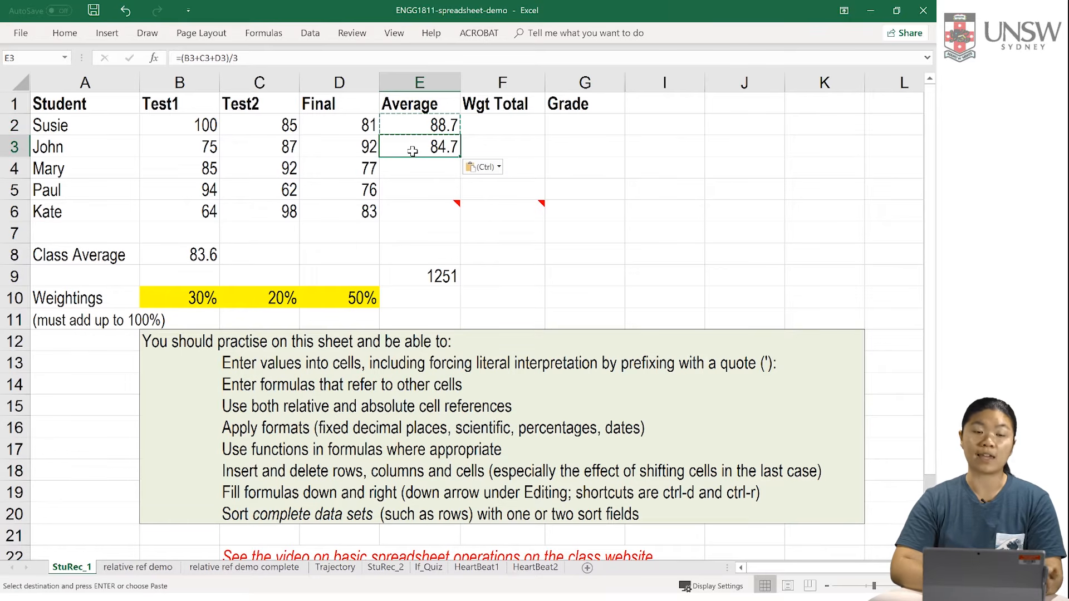
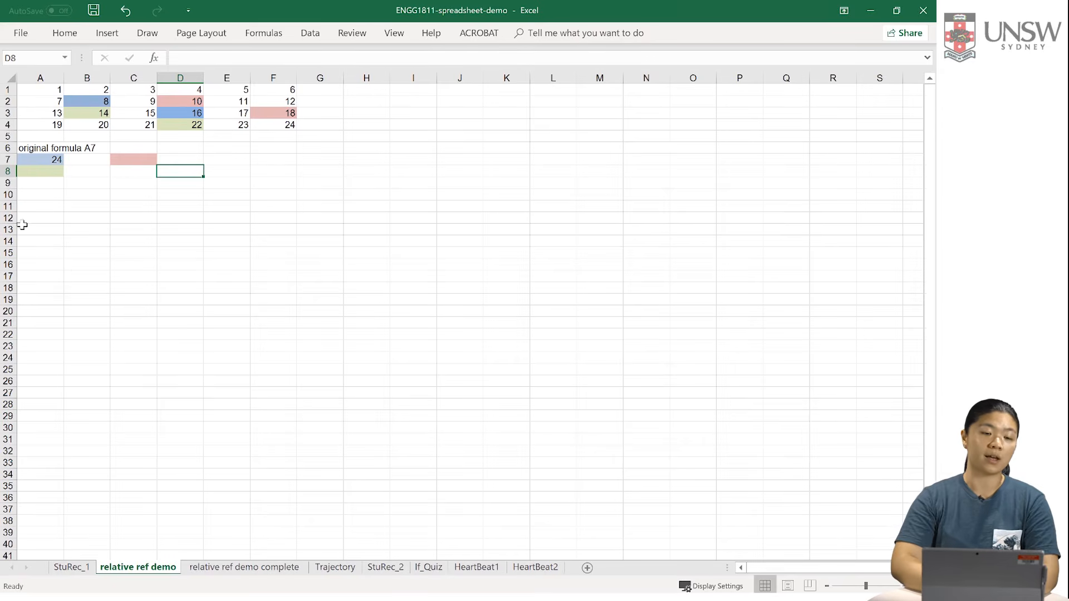
# Step: Copy the formula from A7 into C7 on the relative ref demo sheet and inspect the cells the copy references
pyautogui.click(31, 161)
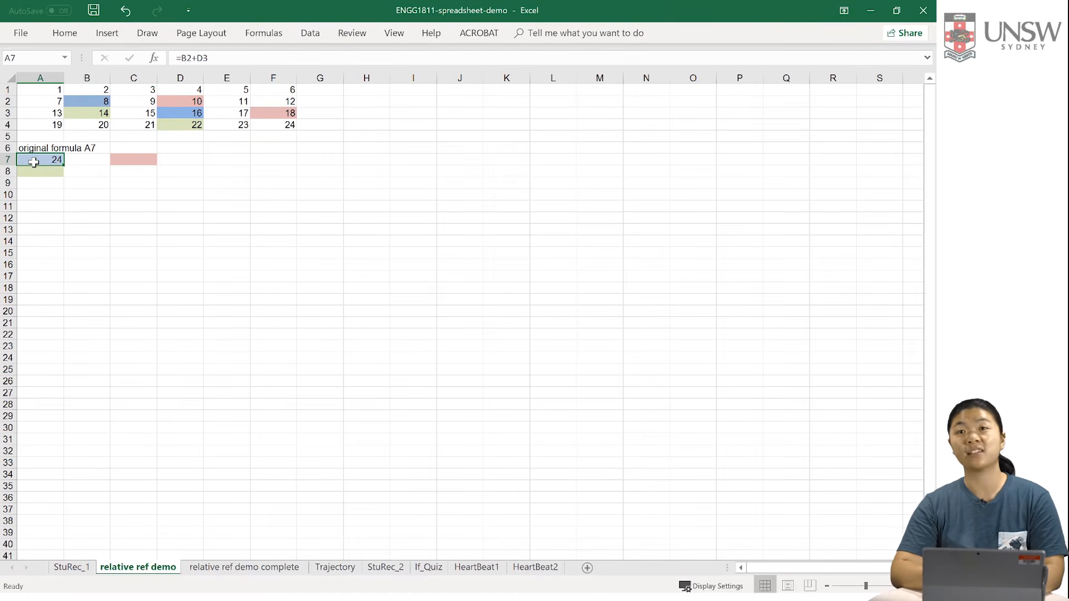
pyautogui.click(123, 162)
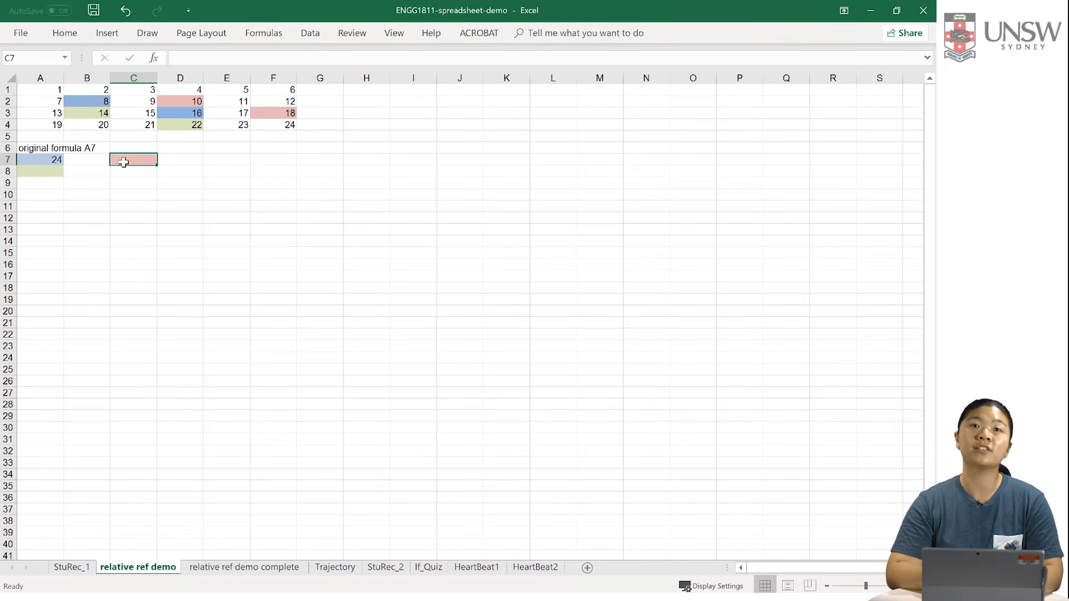
pyautogui.click(37, 159)
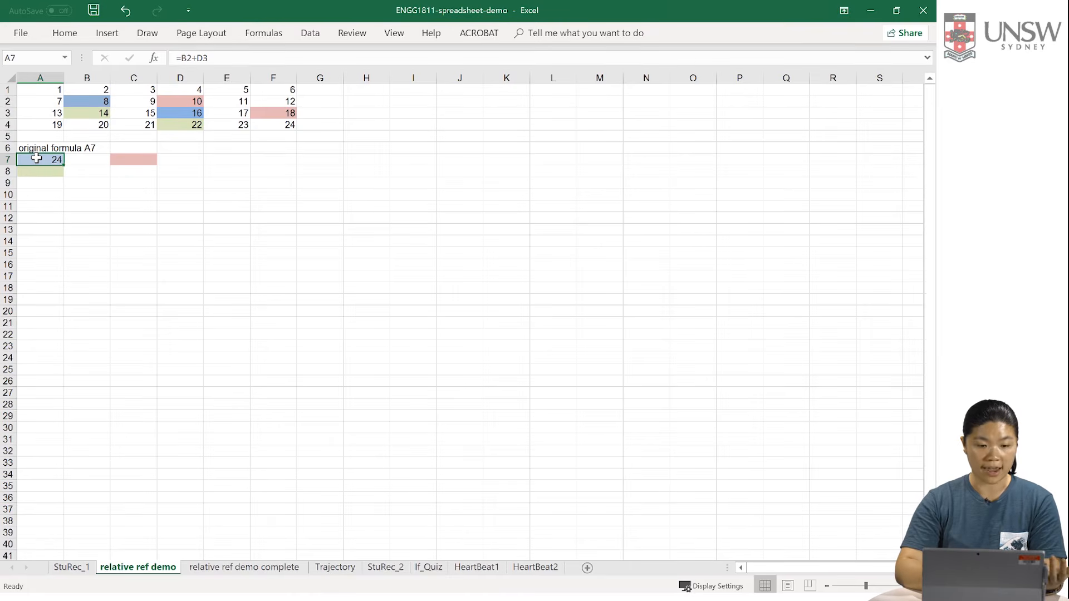
pyautogui.hotkey('ctrl', 'c')
pyautogui.click(143, 160)
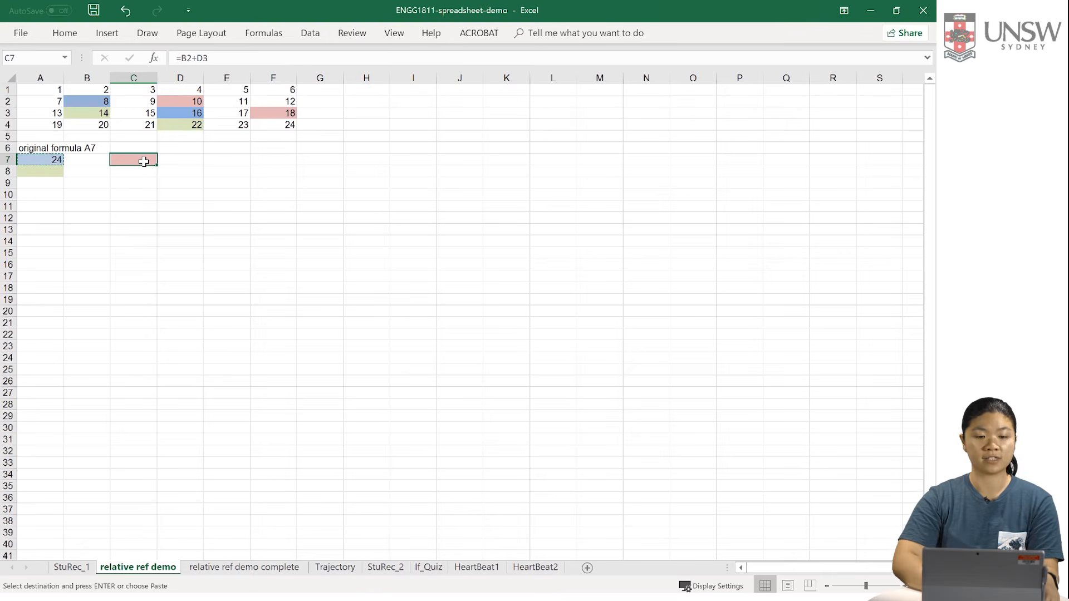
pyautogui.hotkey('ctrl', 'v')
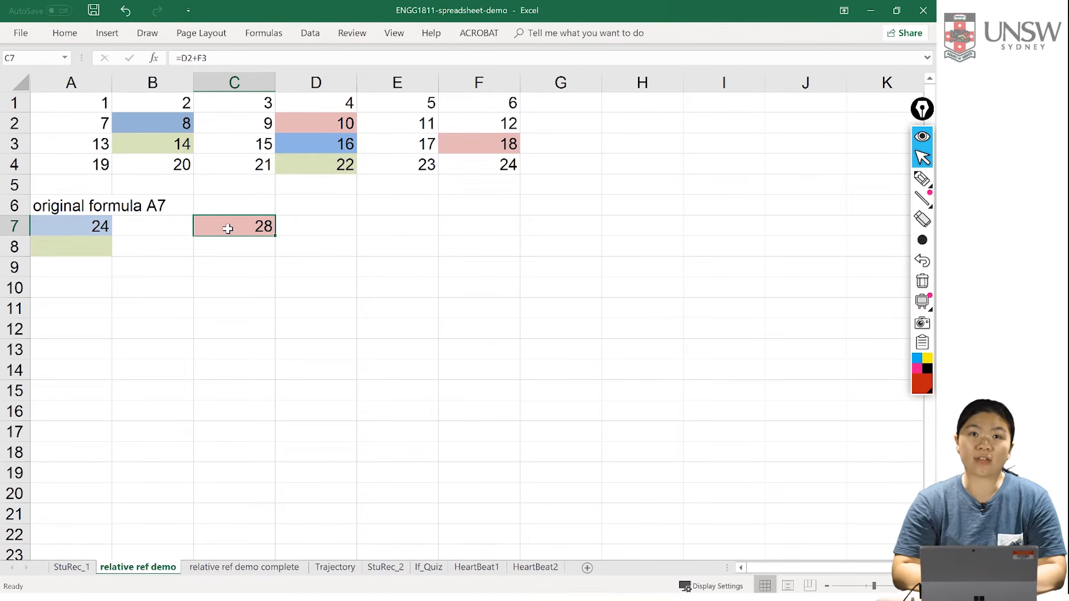
pyautogui.doubleClick(236, 226)
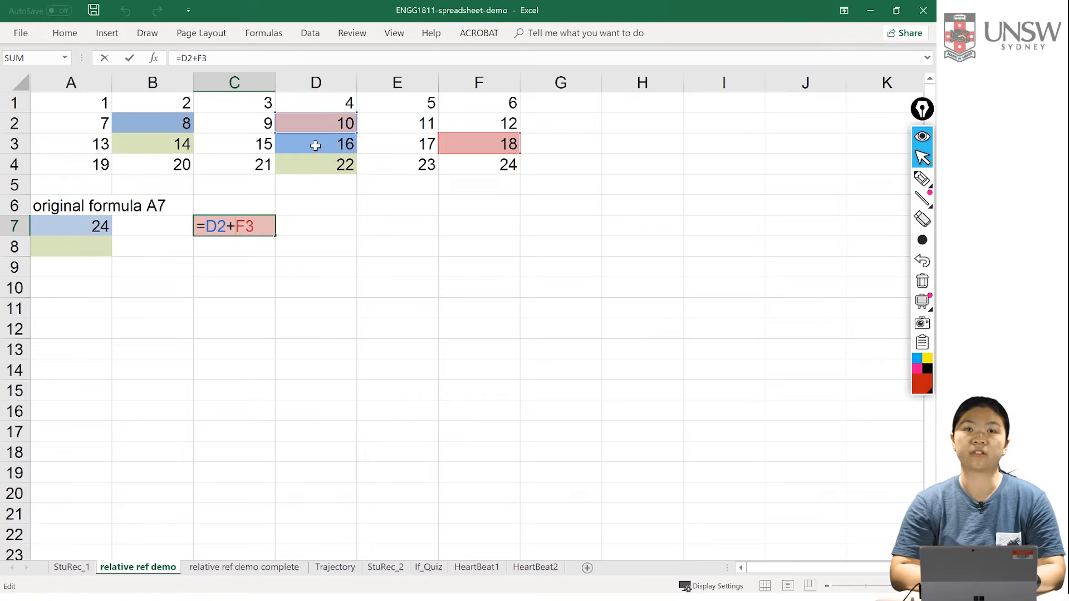
# Step: Copy the formula from A7 into A8 and inspect the cells the copied formula references
pyautogui.click(80, 229)
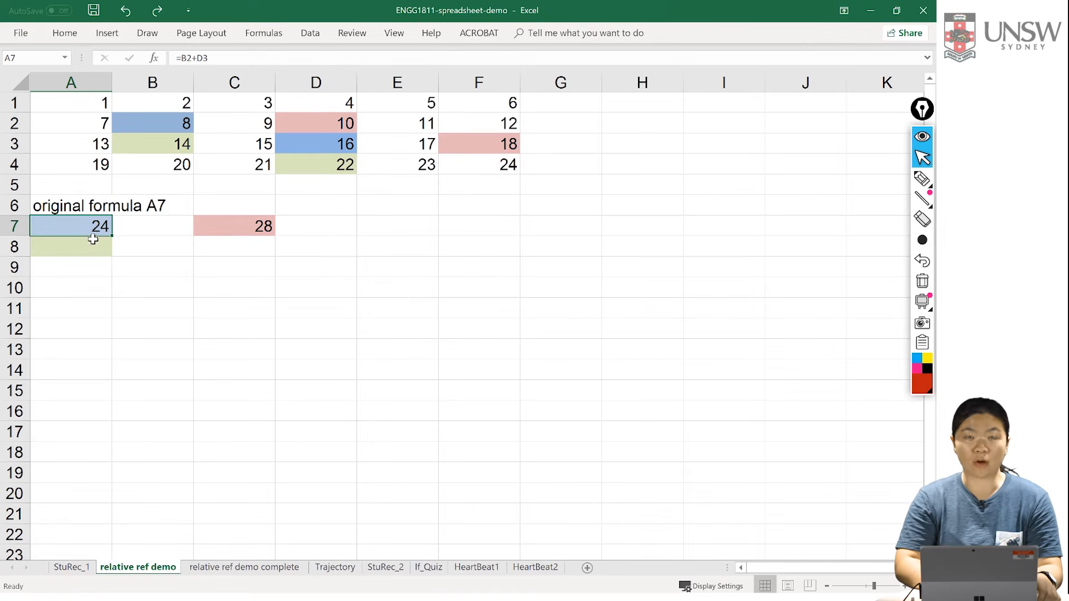
pyautogui.hotkey('ctrl', 'c')
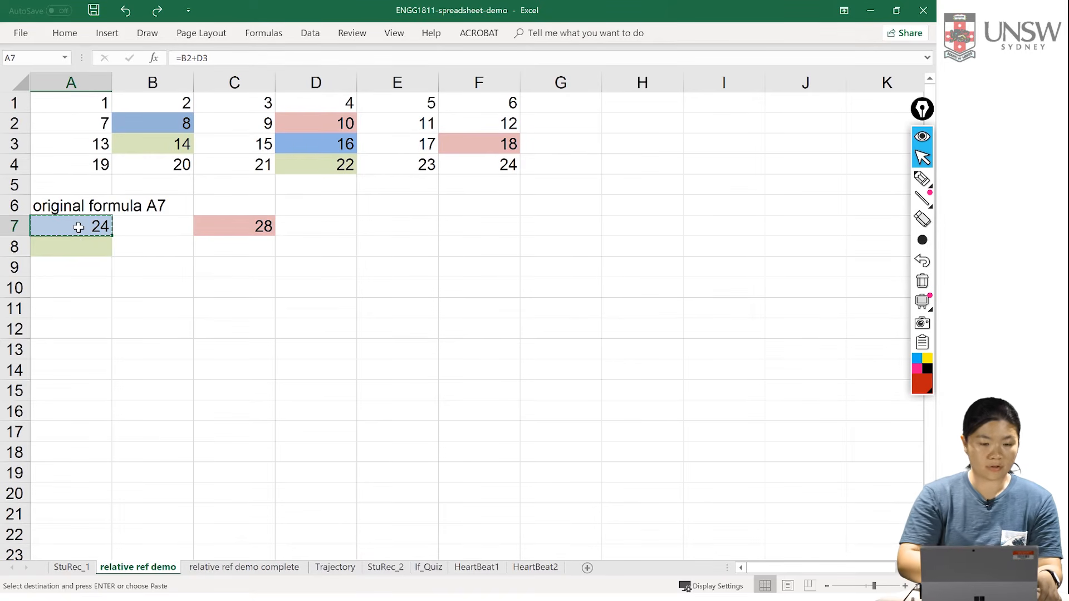
pyautogui.click(82, 249)
pyautogui.hotkey('ctrl', 'v')
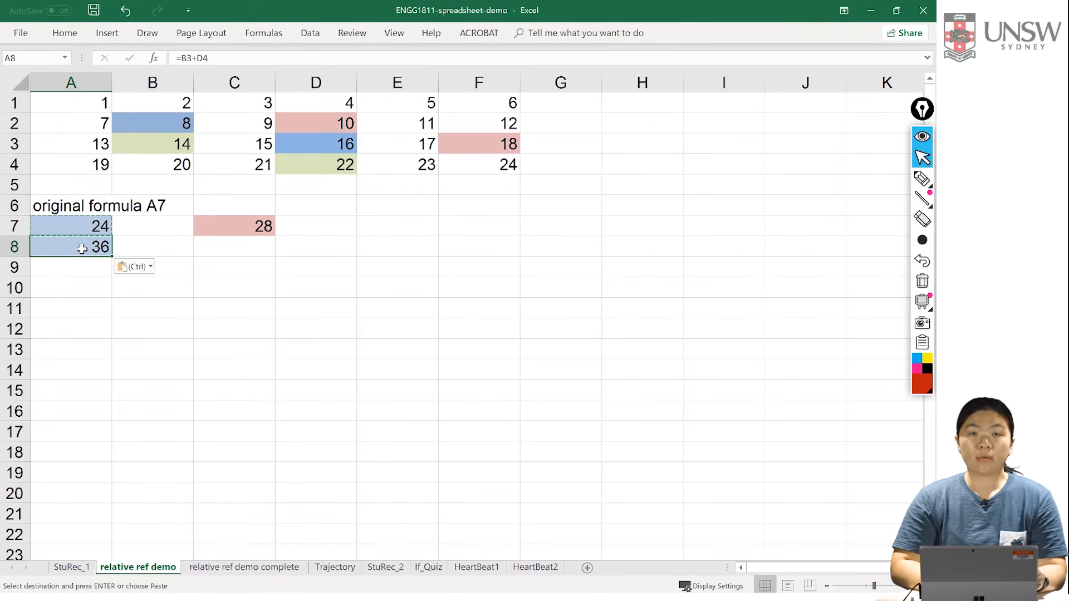
pyautogui.press('Escape')
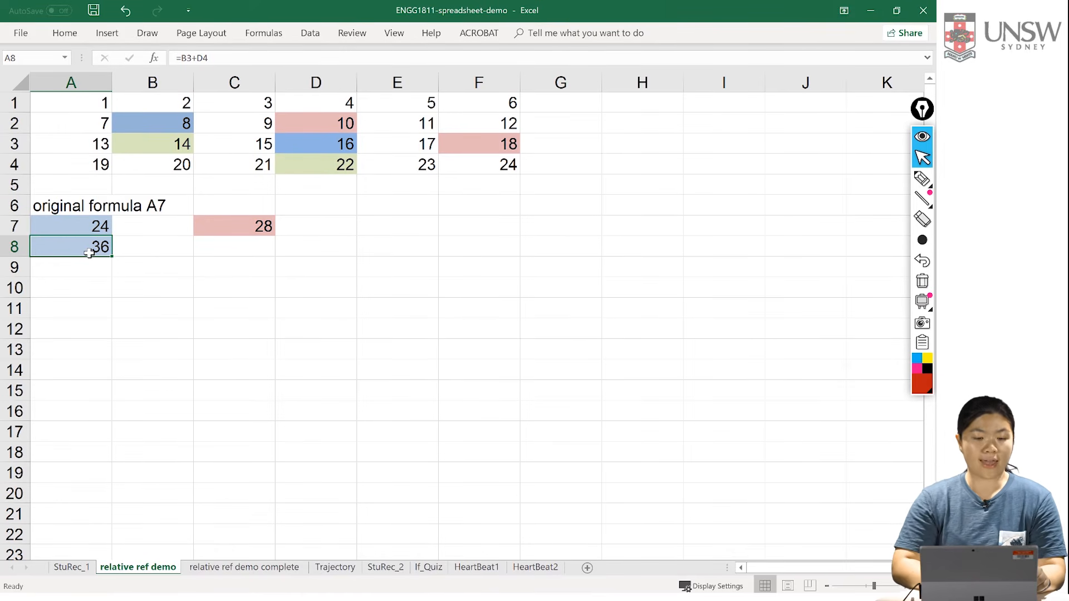
pyautogui.doubleClick(89, 253)
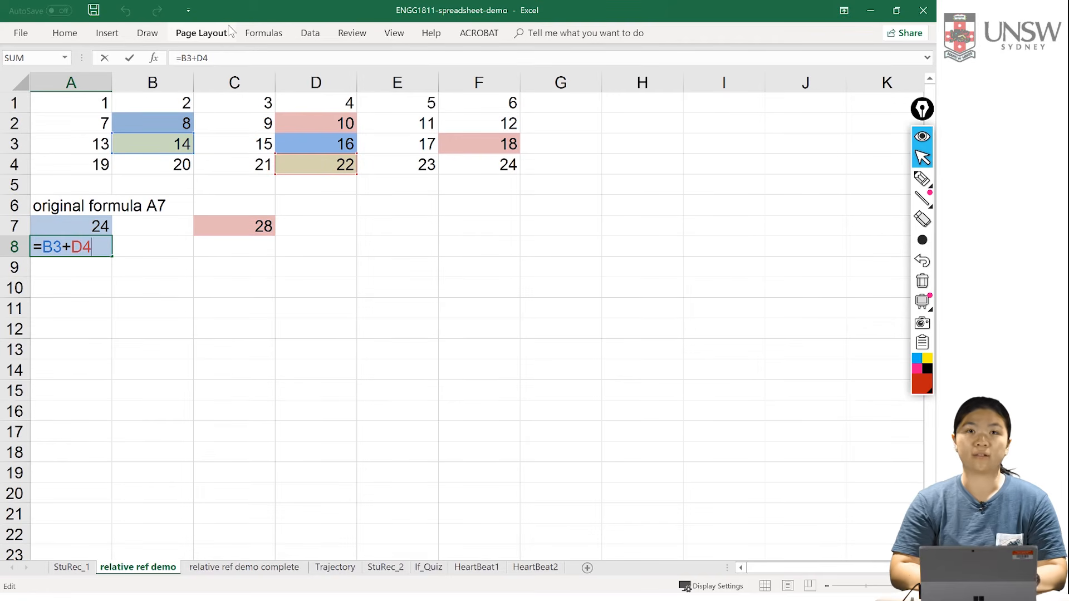
pyautogui.press('Return')
pyautogui.click(82, 248)
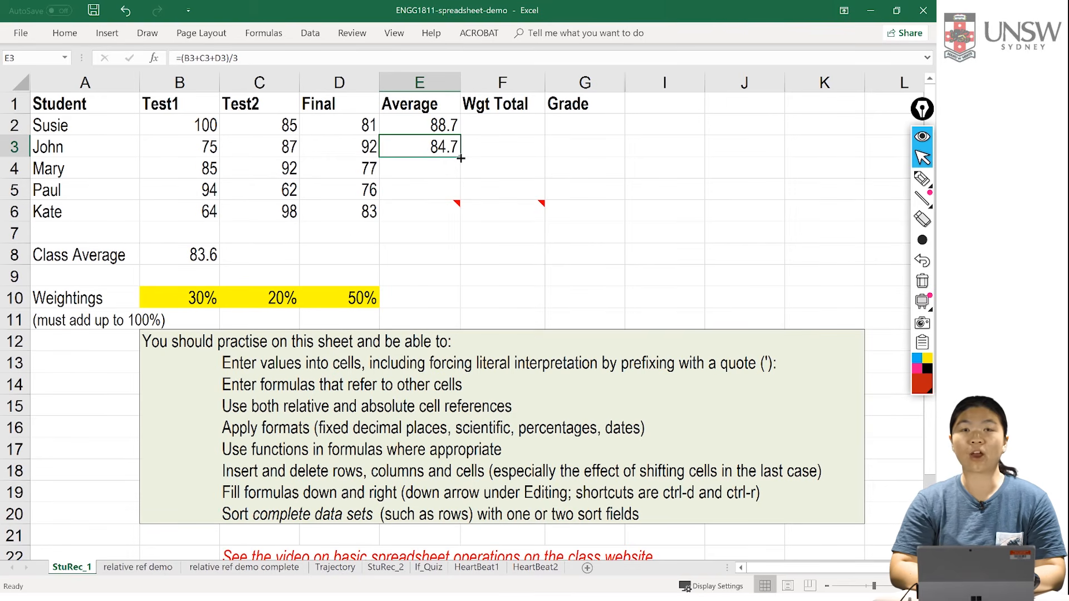
# Step: Fill the average formula from E3 down to E6 on the StuRec_1 sheet for the remaining students
pyautogui.moveTo(460, 158); pyautogui.dragTo(462, 220)
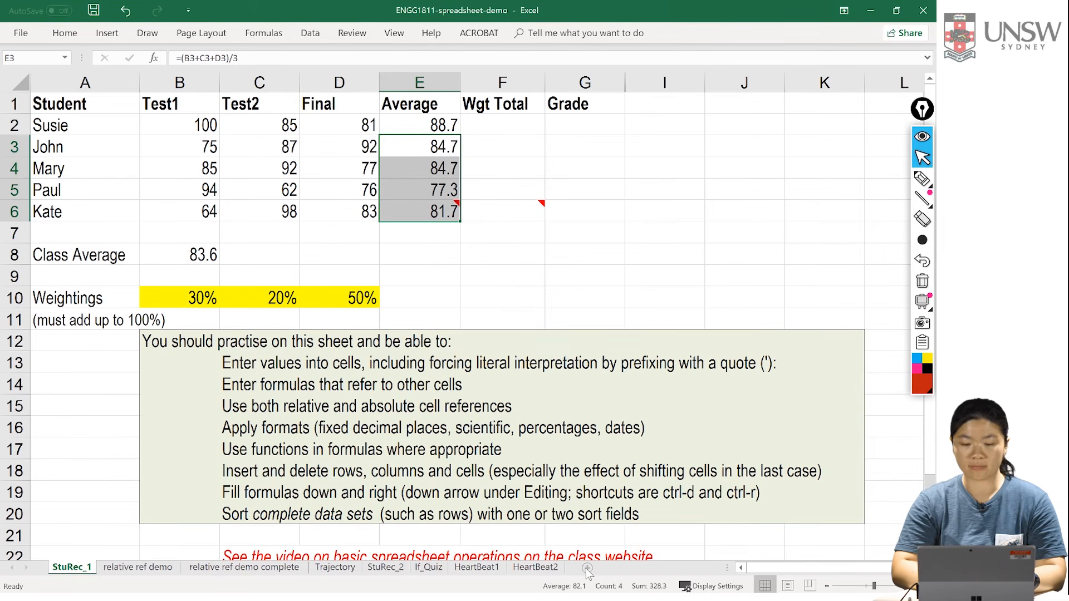
# Step: Add a new worksheet and enter 2 in A1 and 4 in A2 as the start of a number series
pyautogui.click(587, 568)
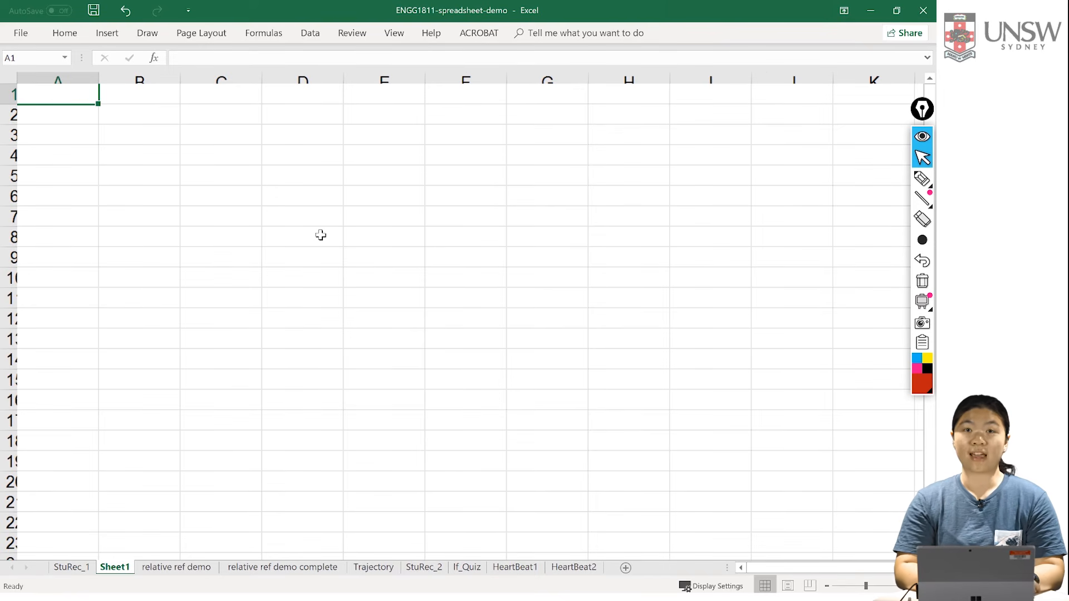
pyautogui.scroll(1, 321, 235)
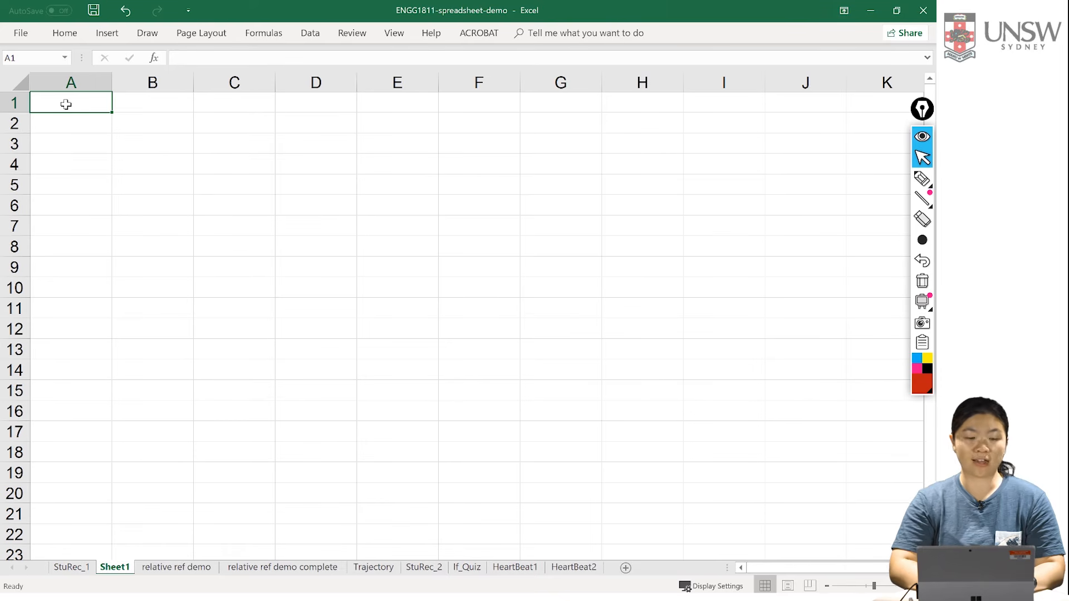
pyautogui.write('2')
pyautogui.press('Return')
pyautogui.write('4')
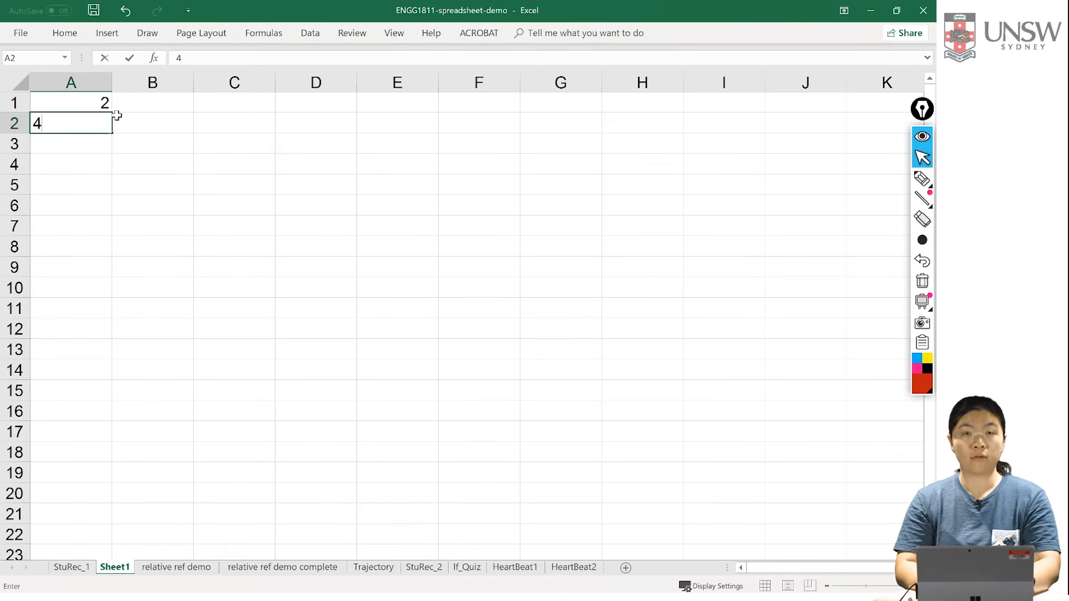
pyautogui.press('Return')
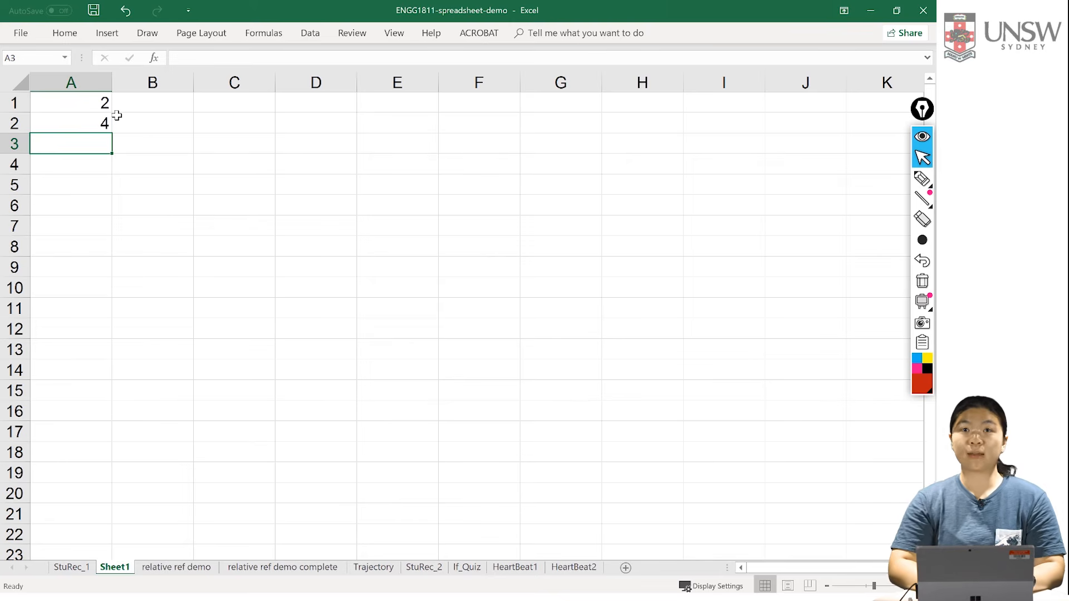
# Step: Extend the number series from A1:A2 down to A10 with AutoFill
pyautogui.click(75, 105)
pyautogui.hotkey('shift', 'Down')
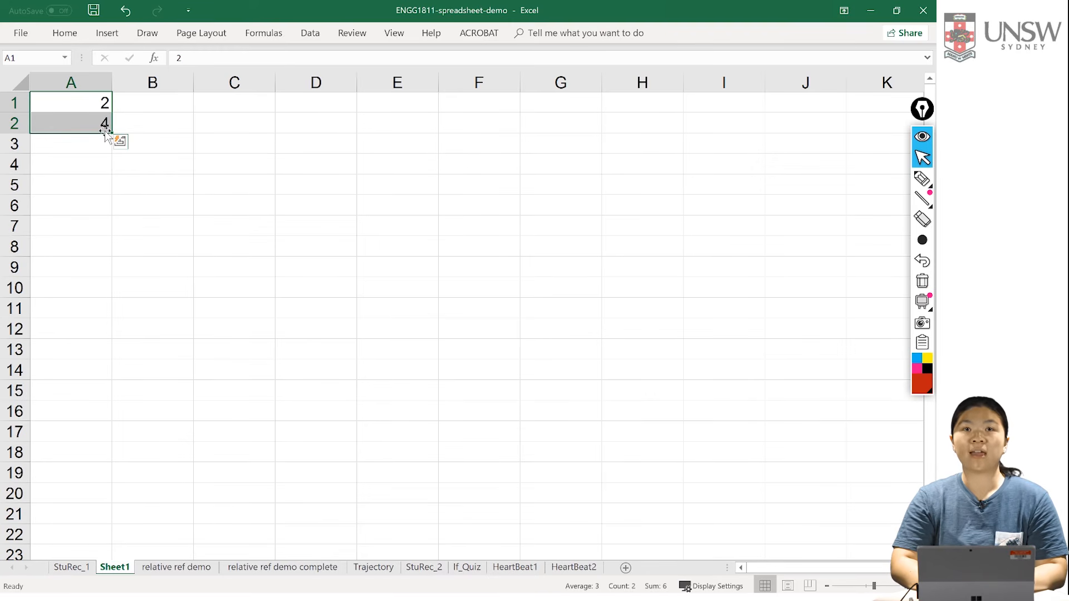
pyautogui.moveTo(111, 134); pyautogui.dragTo(96, 289)
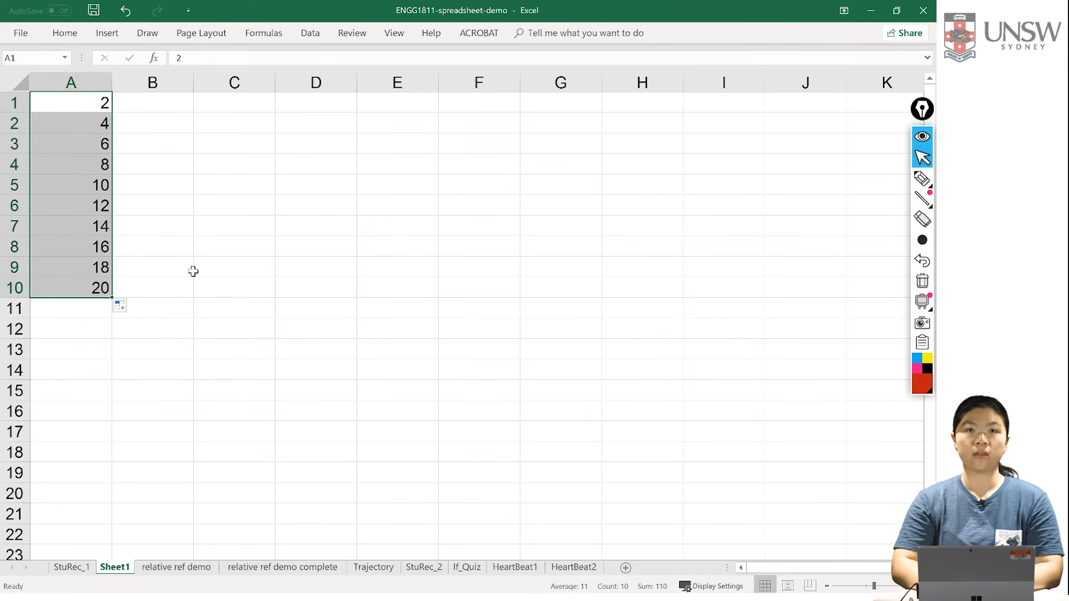
pyautogui.click(340, 300)
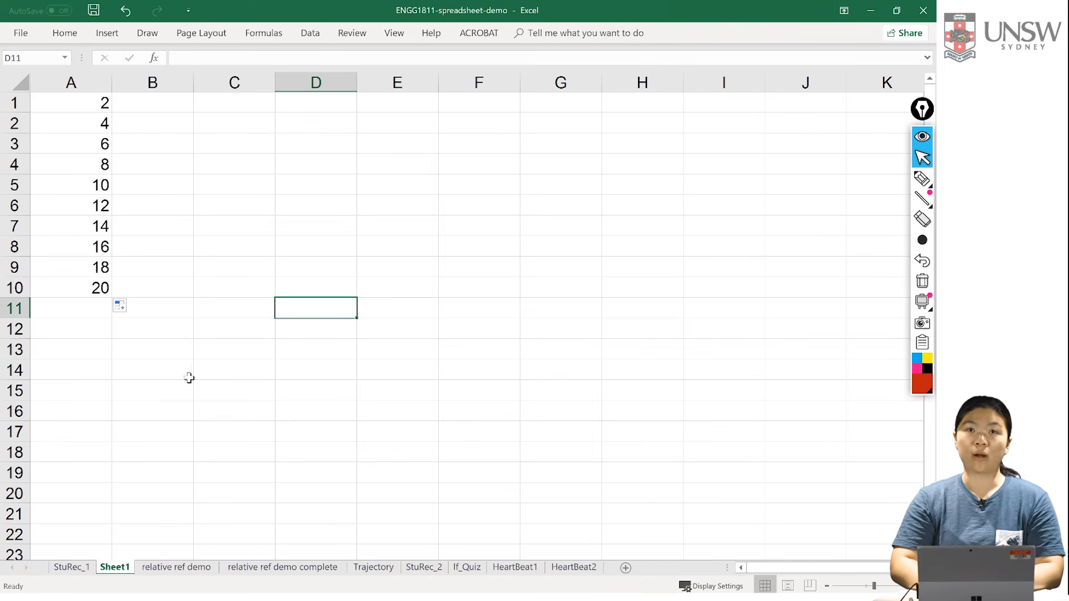
# Step: Enter the formula =B10*B2+C10*C2+D10*D2 in F2 on the StuRec_1 sheet for the first student's weighted total
pyautogui.click(71, 569)
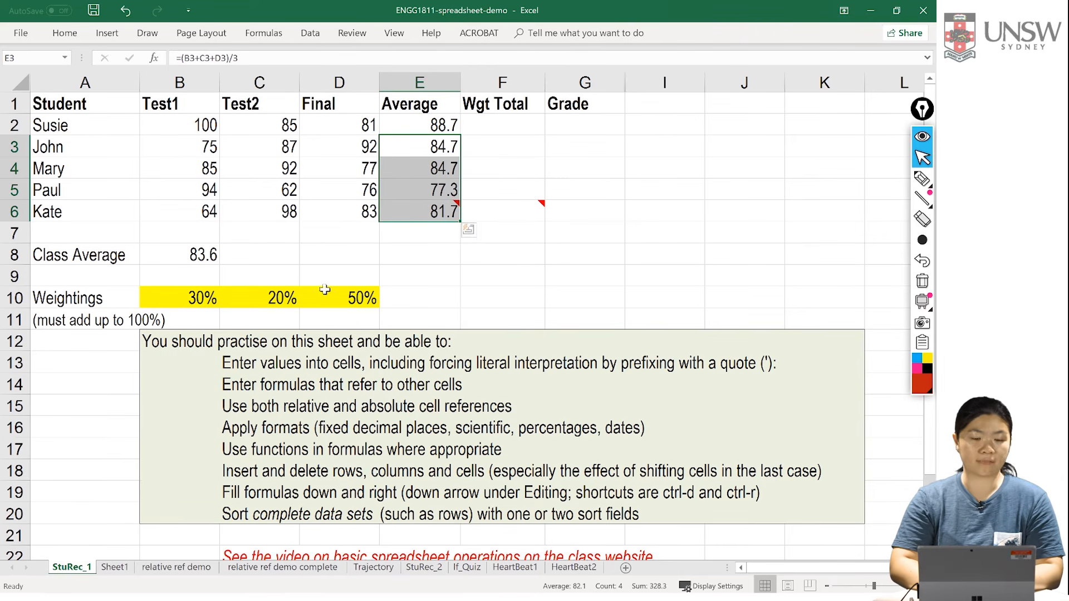
pyautogui.click(203, 298)
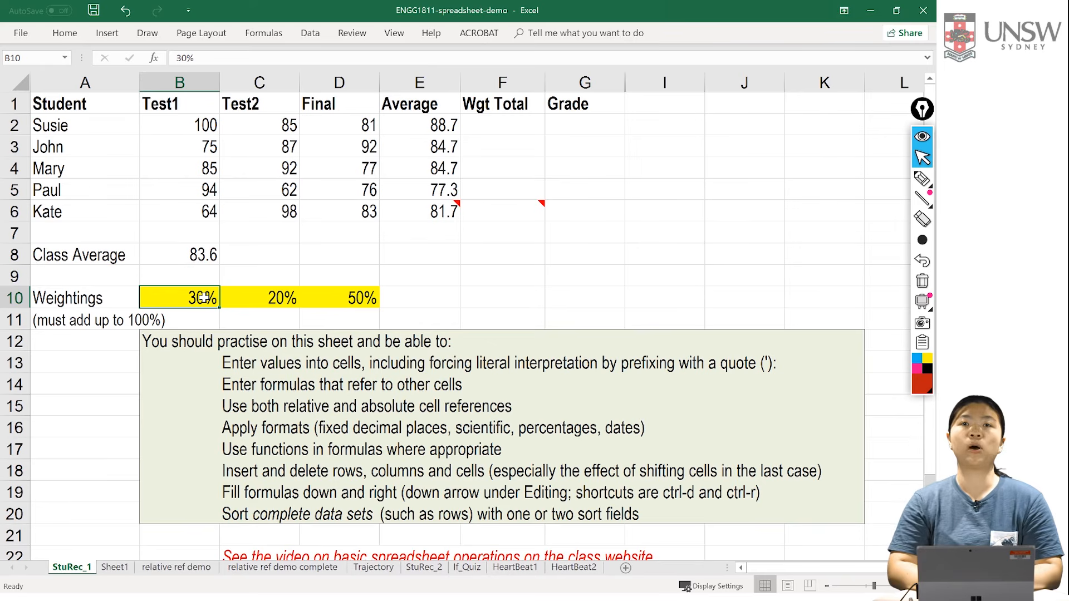
pyautogui.click(509, 134)
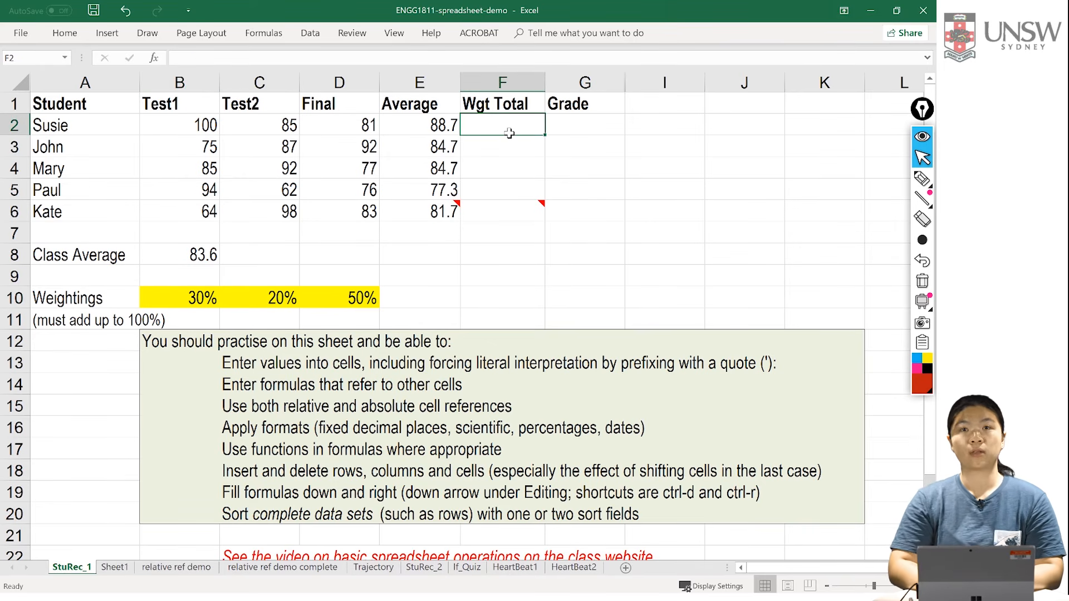
pyautogui.write('=')
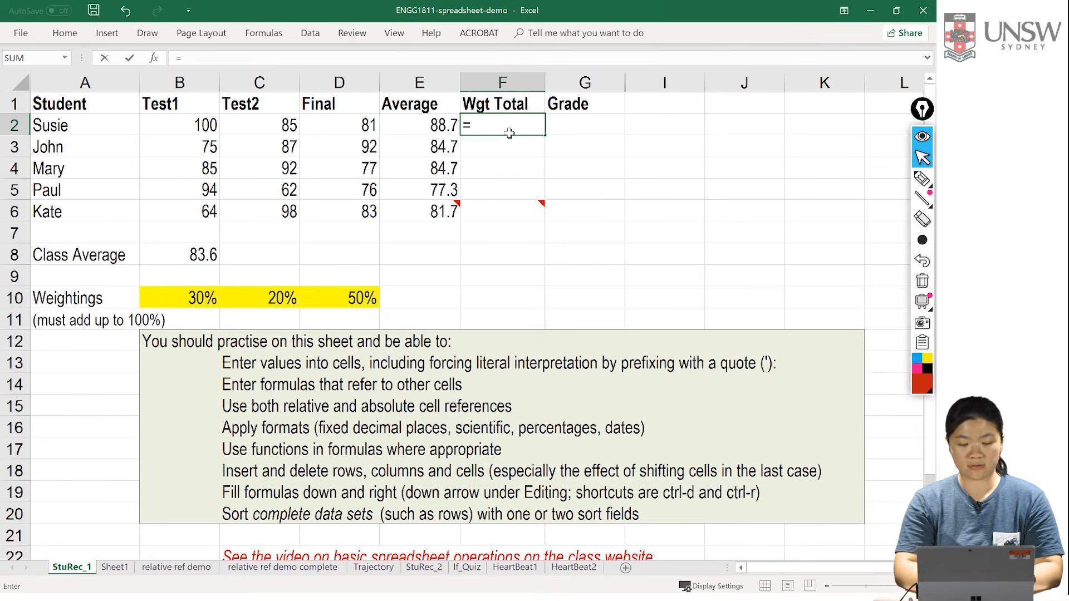
pyautogui.write('B10')
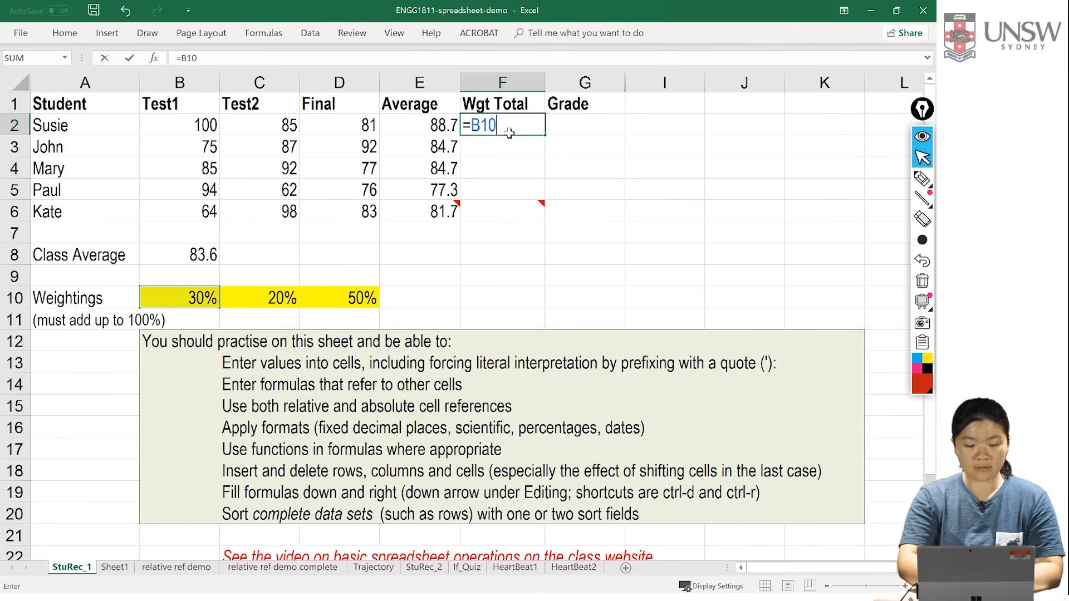
pyautogui.write('*B')
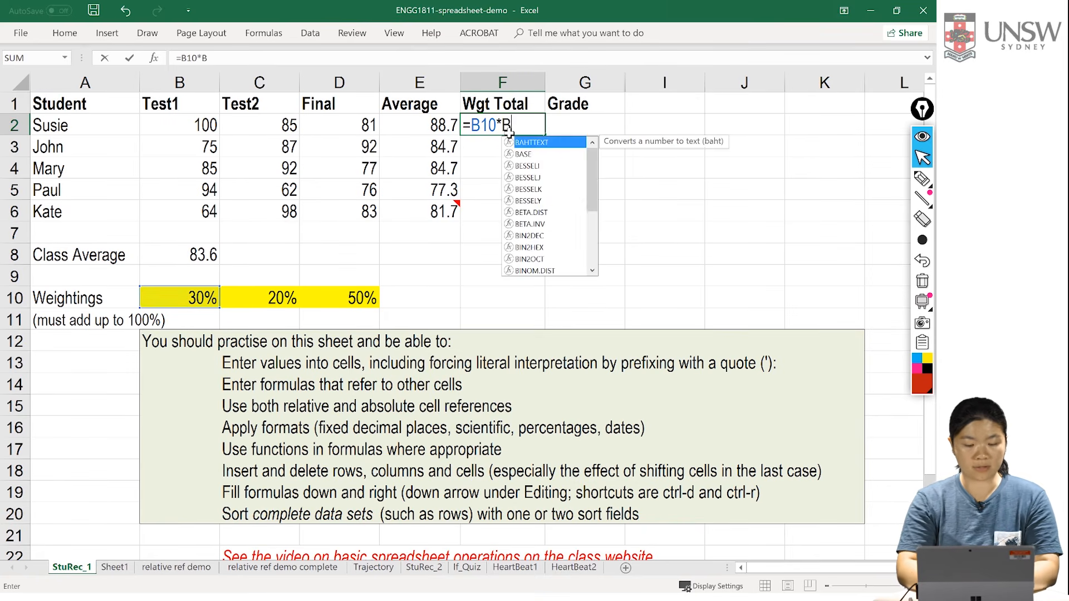
pyautogui.write('2+C')
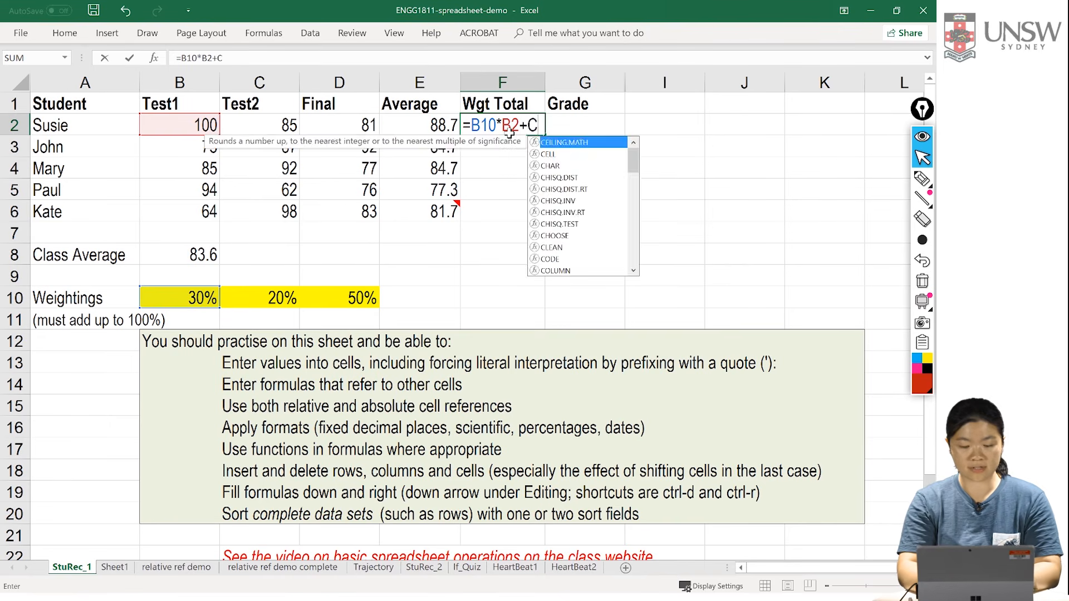
pyautogui.write('10*')
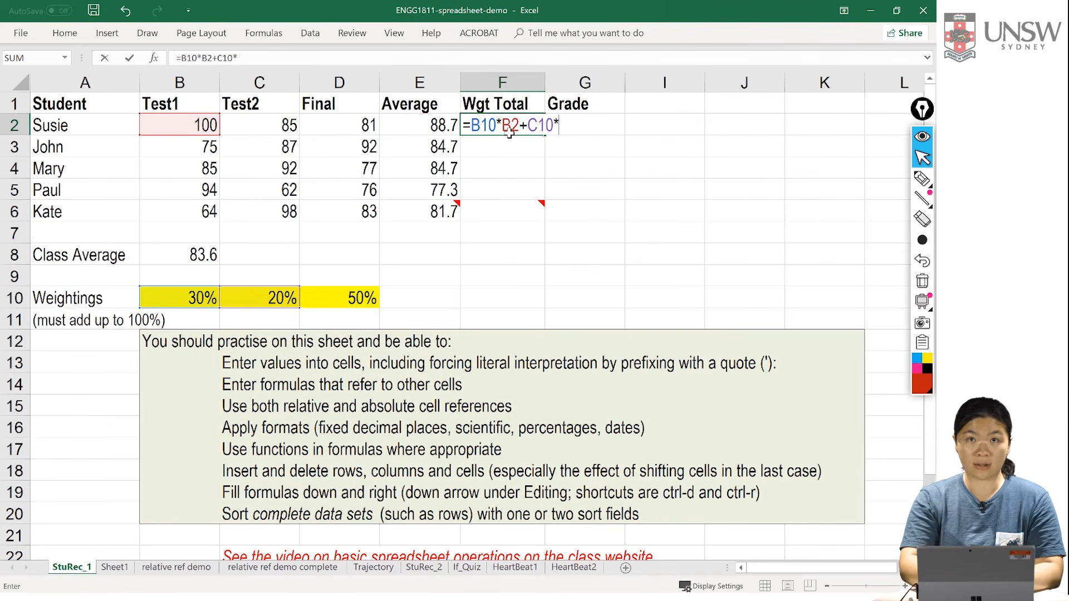
pyautogui.write('C2+D10*D2')
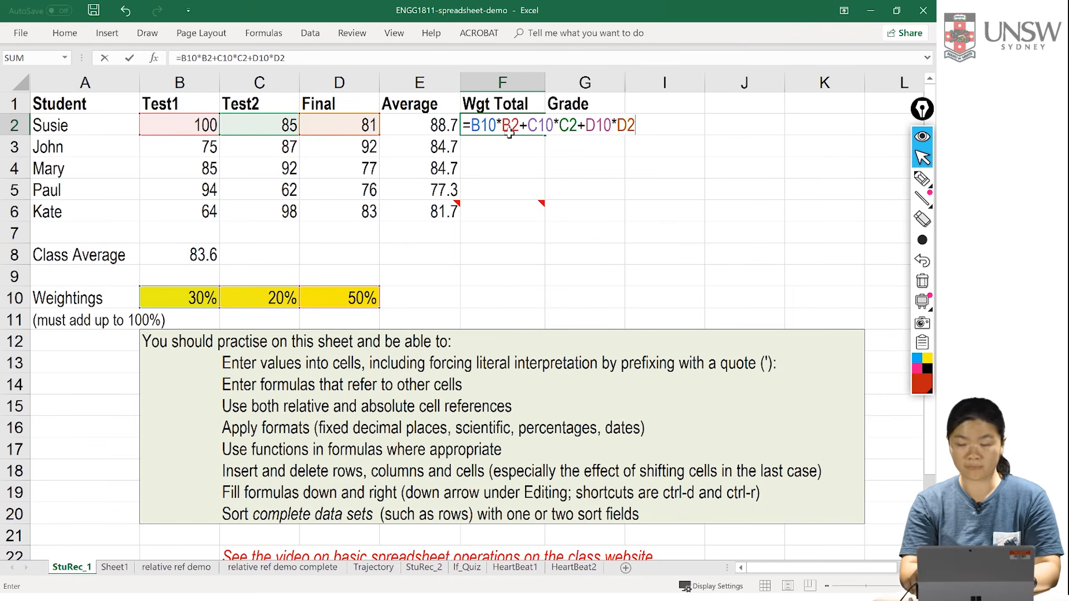
pyautogui.press('Return')
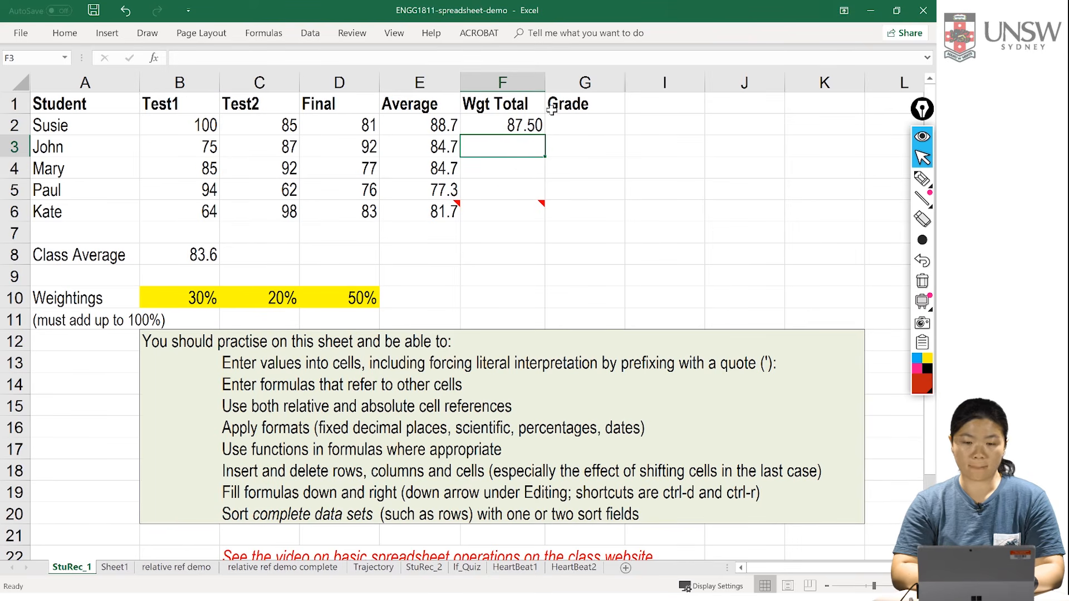
# Step: Fill the weighted total formula from F2 down to F6 for the remaining students
pyautogui.click(530, 121)
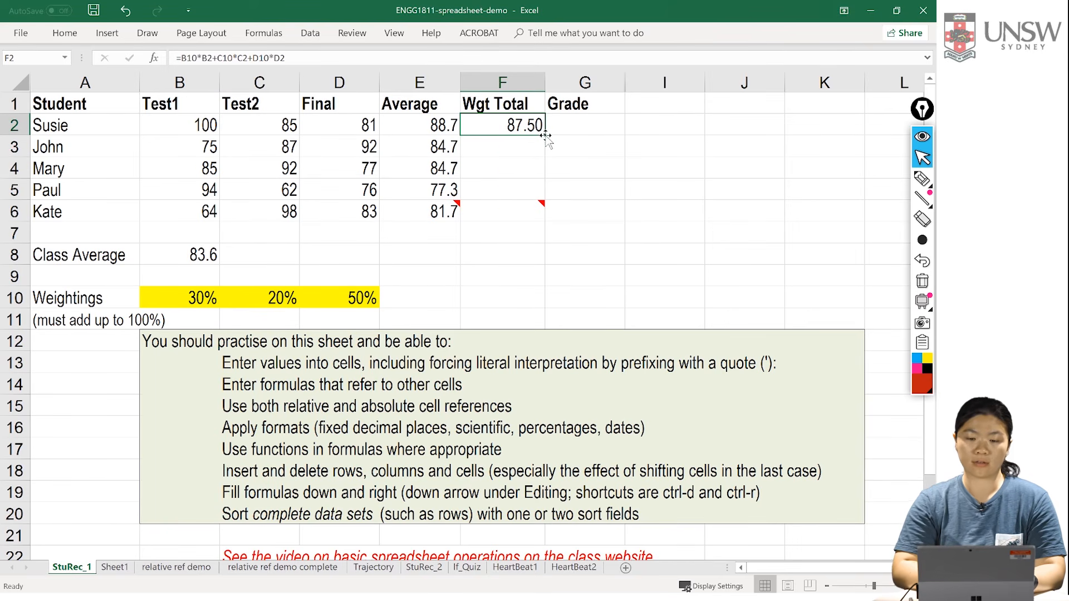
pyautogui.doubleClick(544, 139)
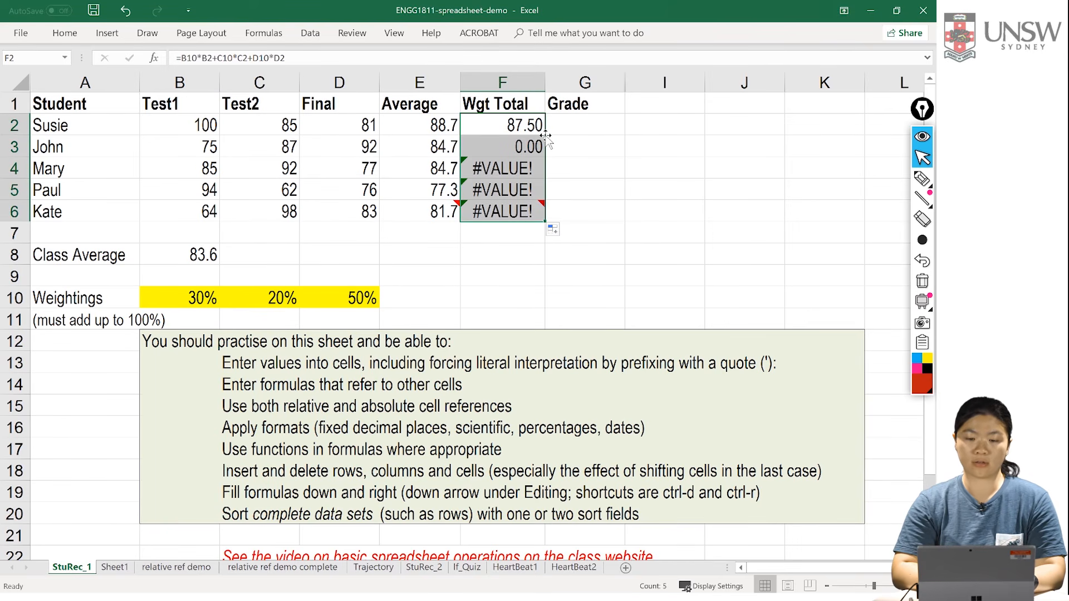
pyautogui.click(573, 162)
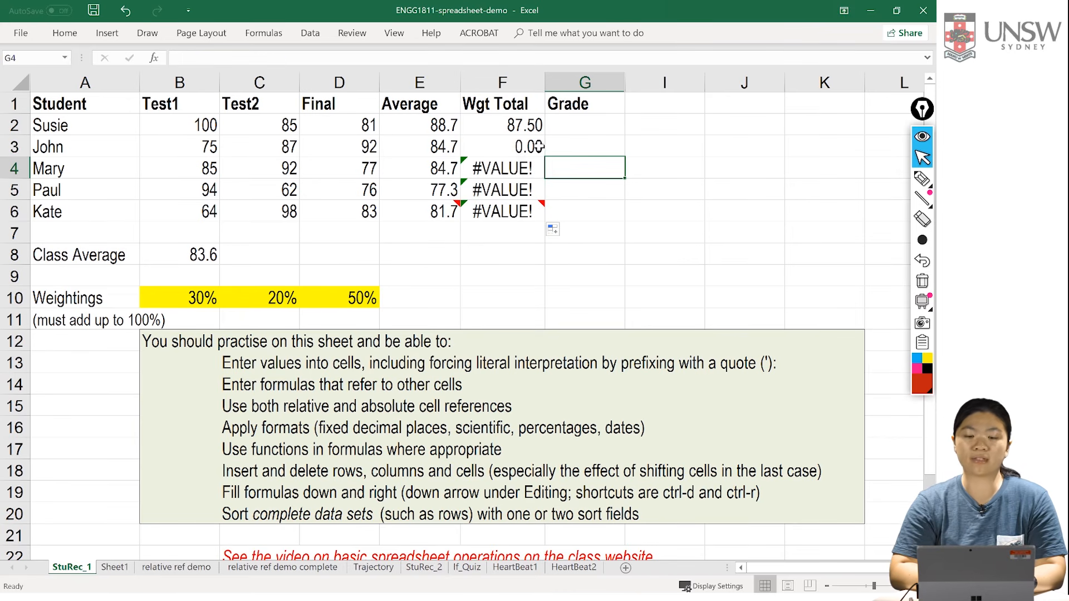
# Step: Examine which mark and weighting cells the copied weighted total formula in F3 references
pyautogui.click(519, 148)
pyautogui.doubleClick(520, 147)
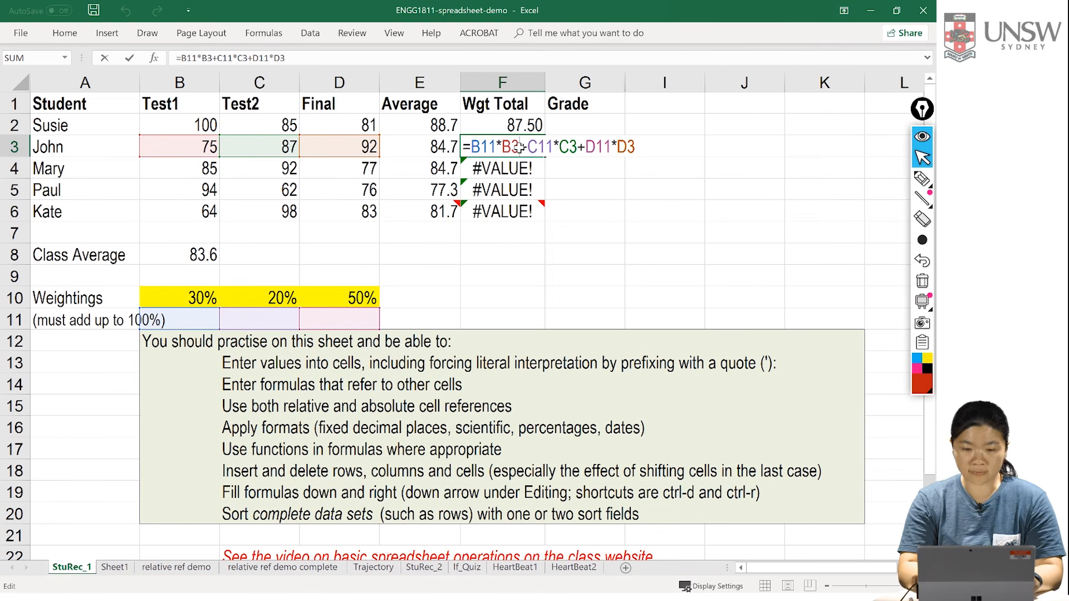
pyautogui.press('Return')
pyautogui.hotkey('ctrl', 'z')
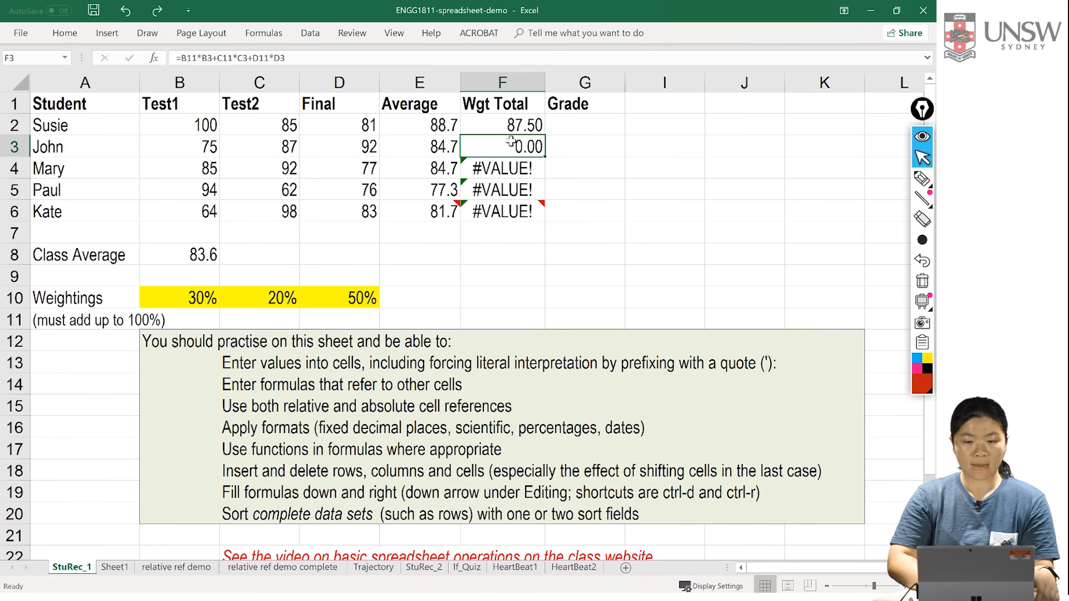
# Step: Undo the weighted total fill and make the B10 reference in F2's formula absolute as $B$10
pyautogui.hotkey('ctrl', 'z')
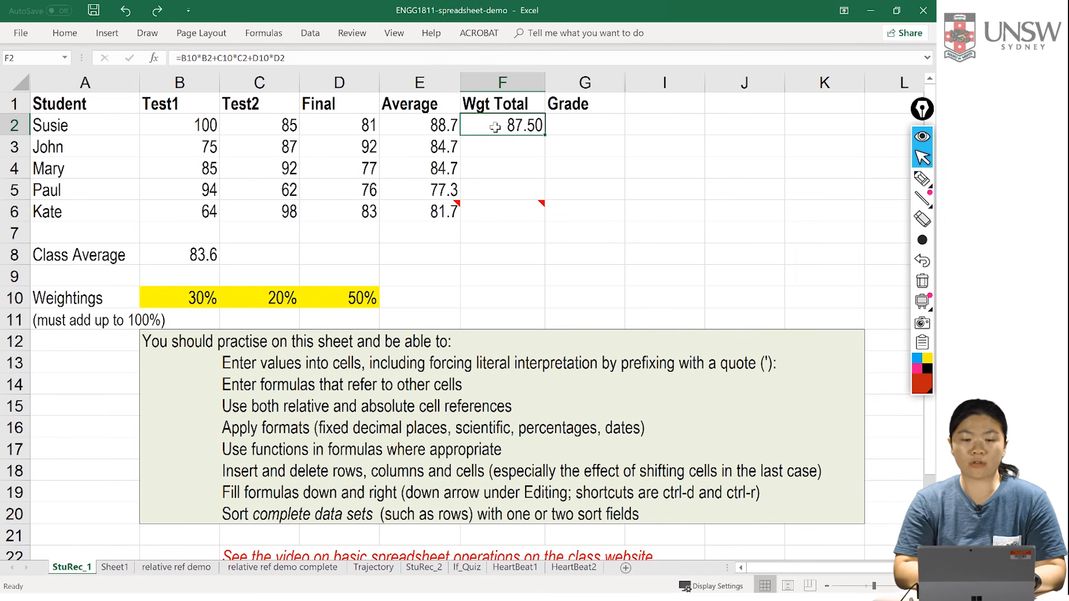
pyautogui.doubleClick(495, 127)
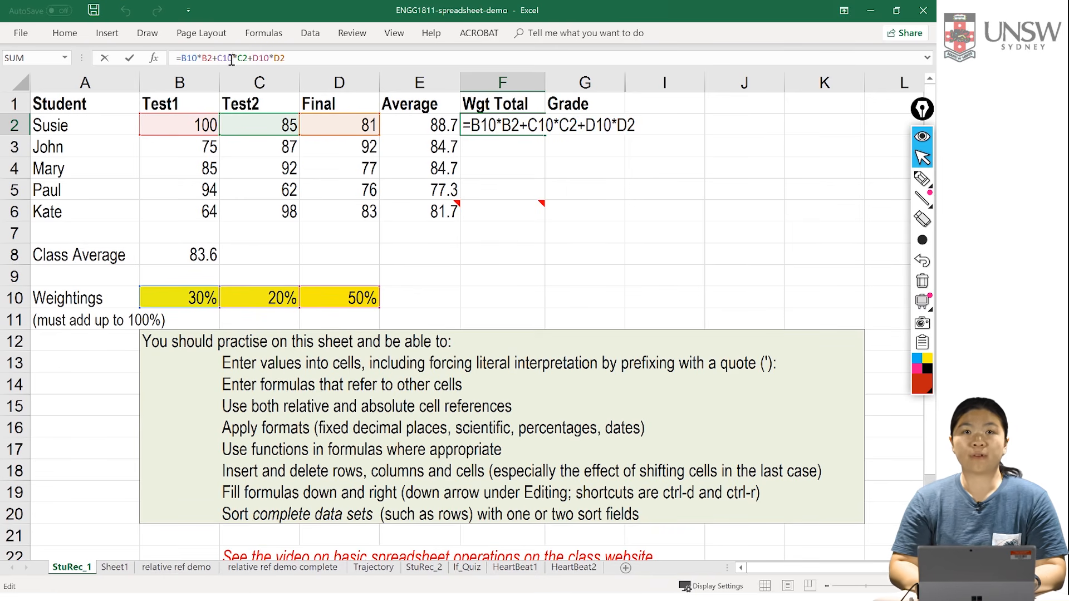
pyautogui.press('Left')
pyautogui.press('Left')
pyautogui.press('Left')
pyautogui.press('Left')
pyautogui.write('$B')
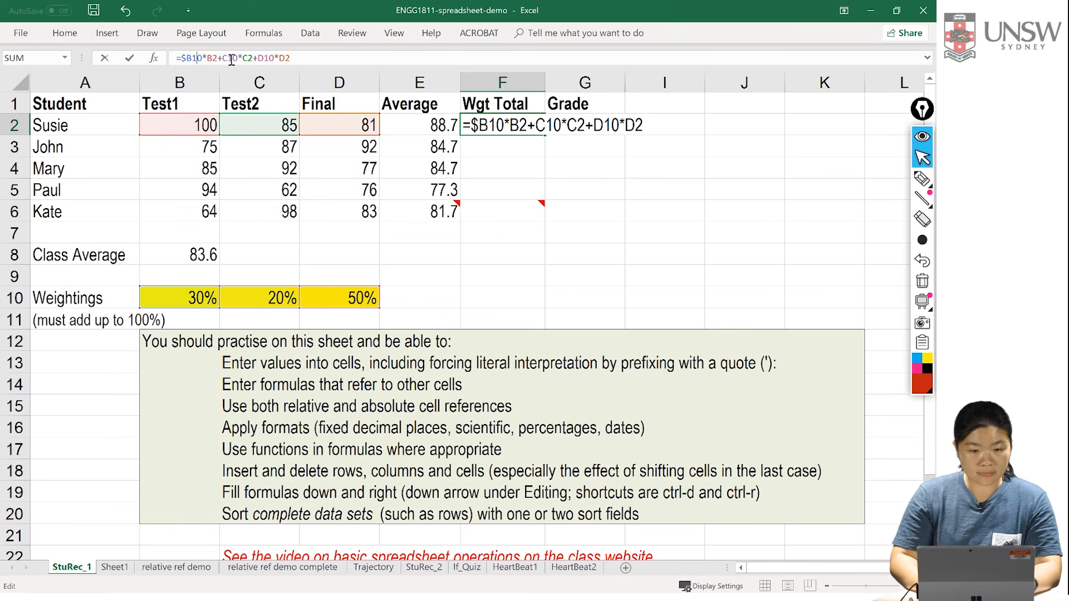
pyautogui.write('$')
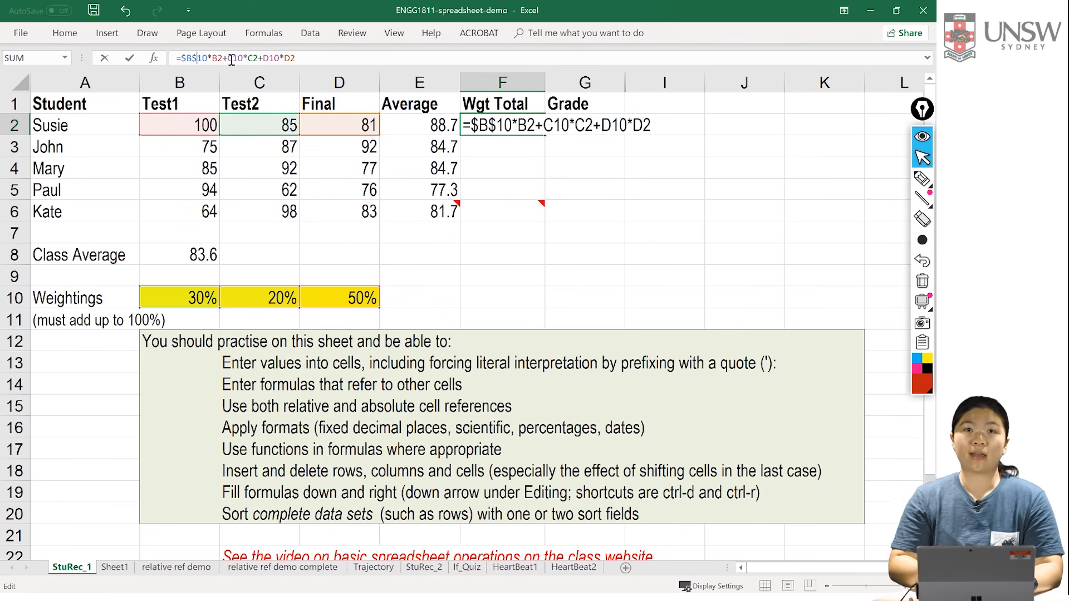
# Step: Make the other two weighting references in F2 absolute, giving =$B$10*B2+$C$10*C2+$D$10*D2
pyautogui.press('Right')
pyautogui.press('Right')
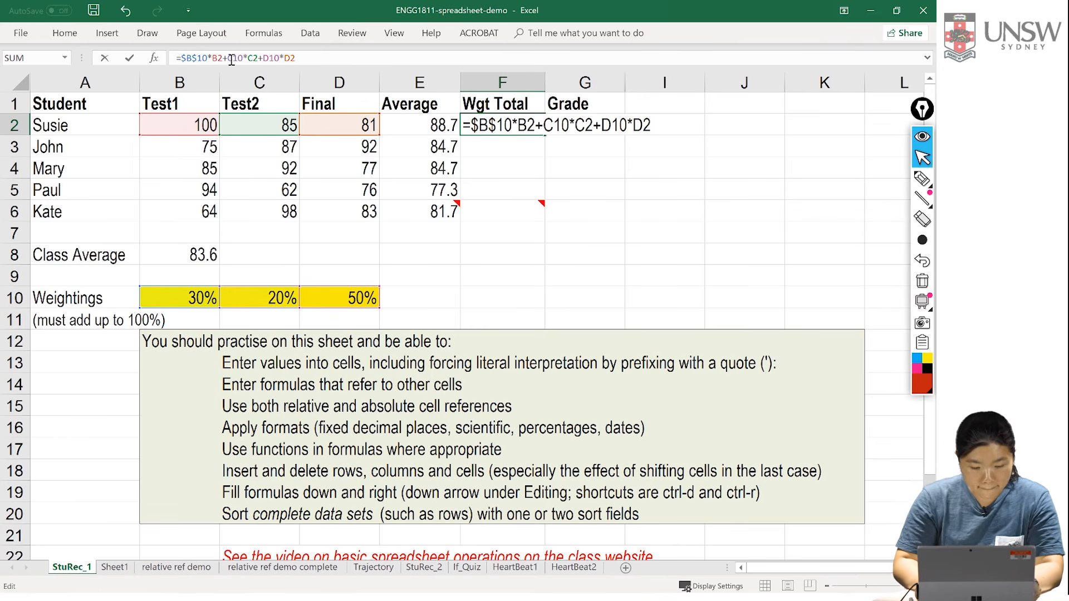
pyautogui.write('$')
pyautogui.press('Right')
pyautogui.write('$B')
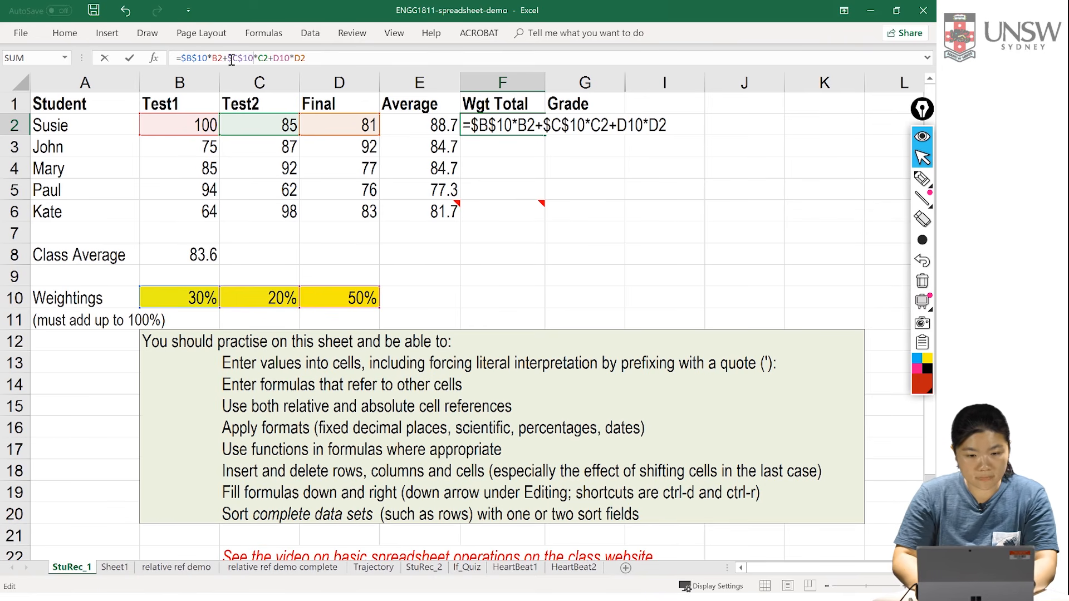
pyautogui.write('$')
pyautogui.press('Right')
pyautogui.write('$')
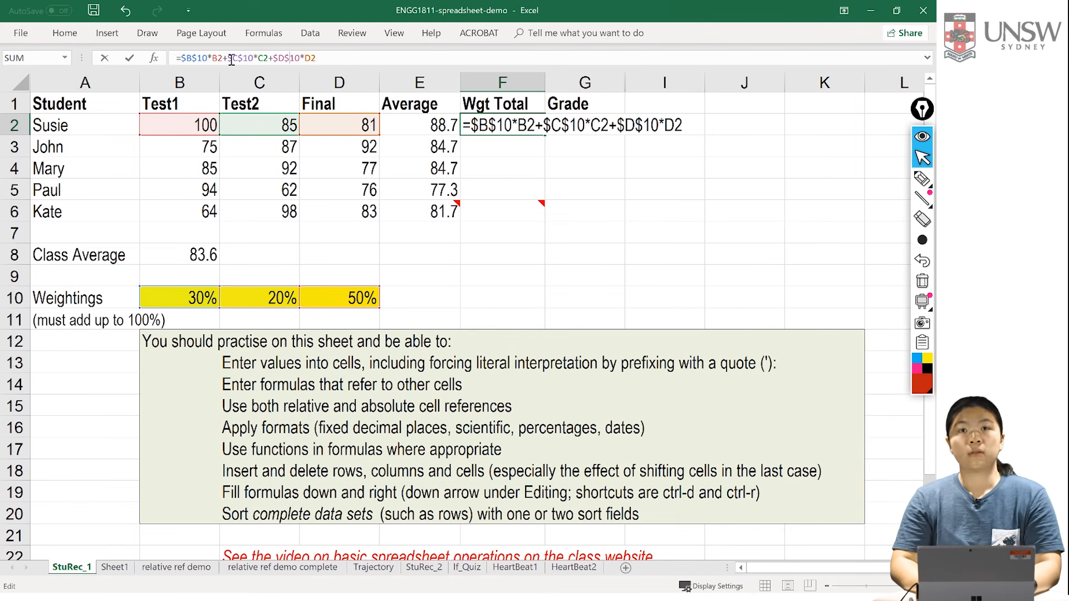
pyautogui.press('Return')
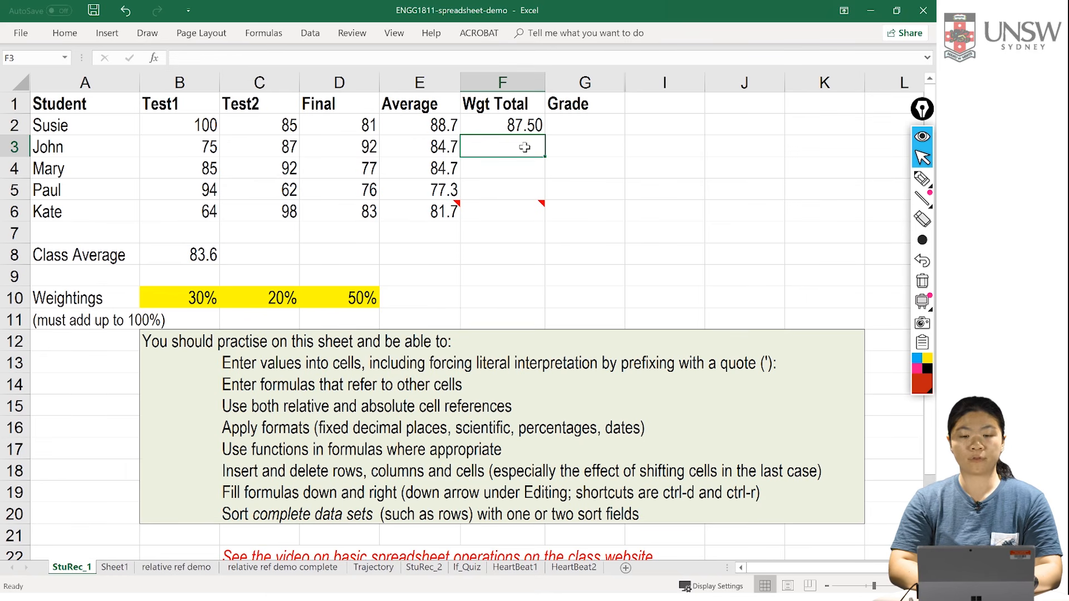
# Step: Fill the absolute-reference weighted total formula from F2 down to F6 and inspect the copy in F4
pyautogui.click(515, 124)
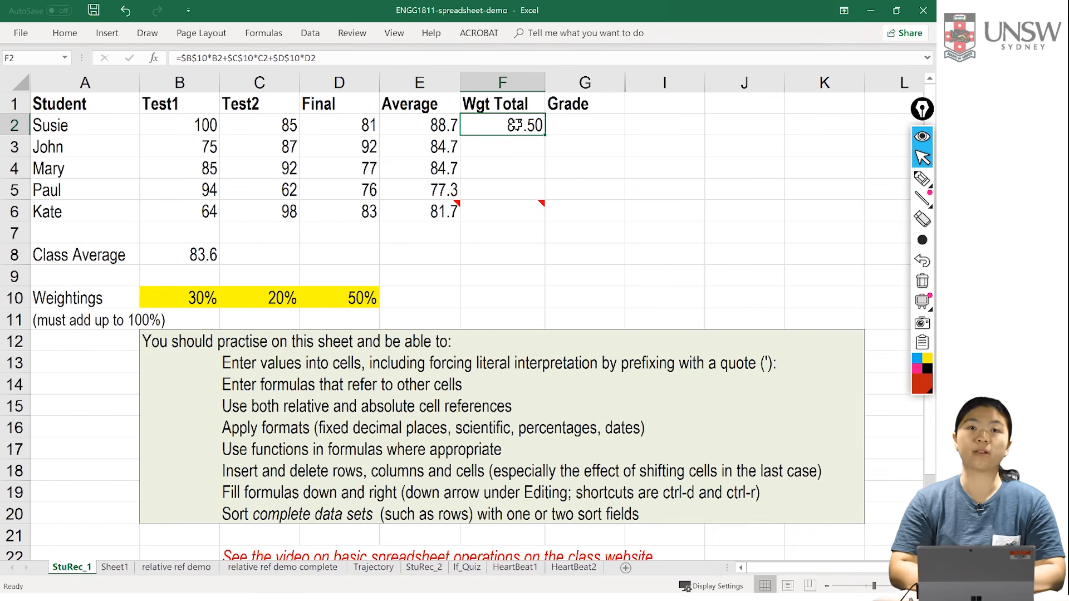
pyautogui.doubleClick(544, 137)
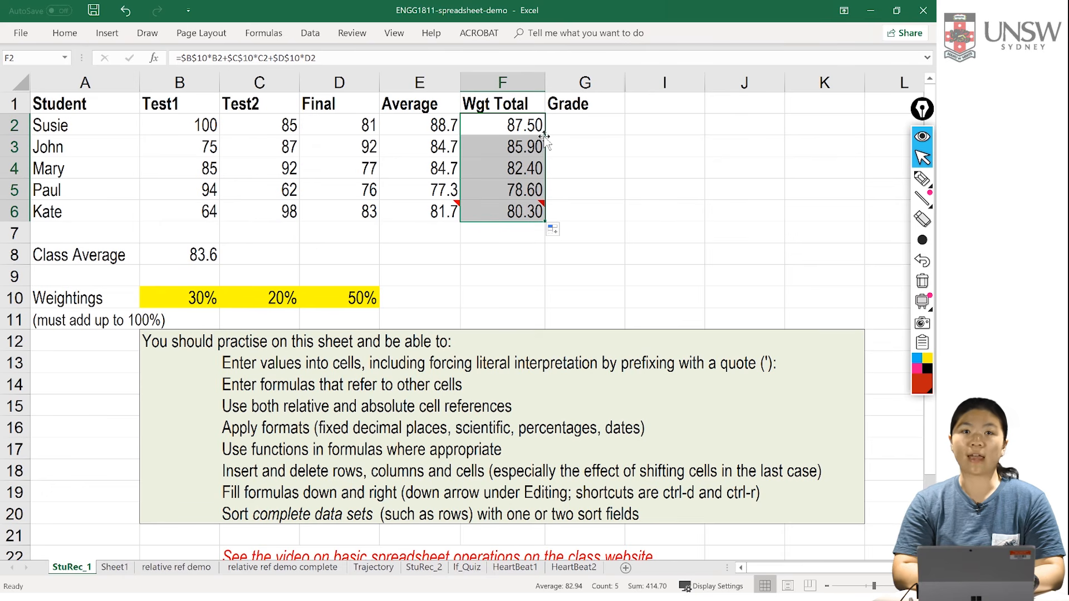
pyautogui.click(526, 162)
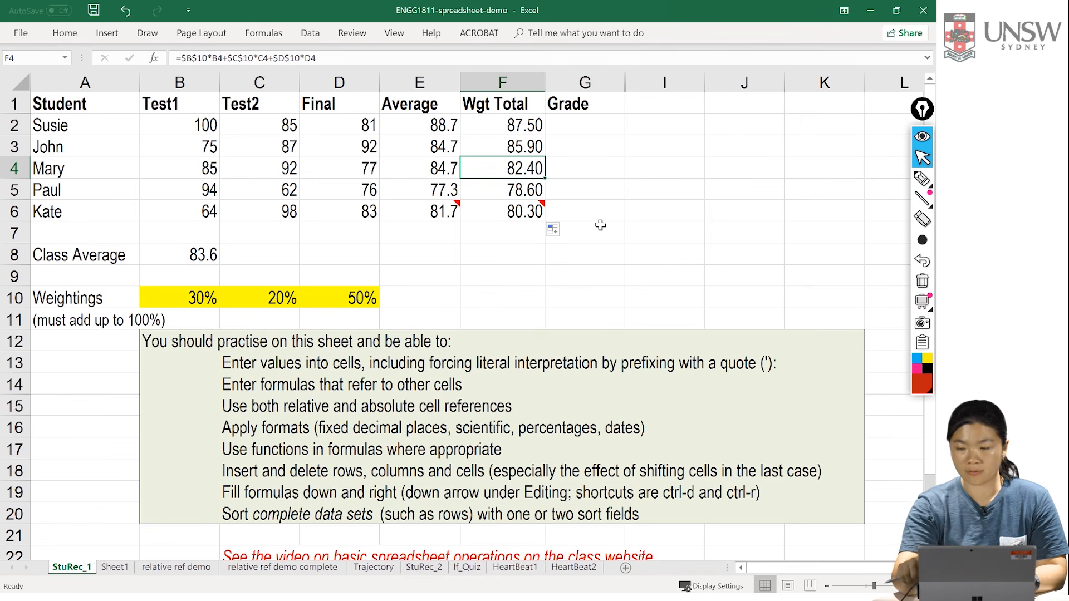
# Step: Handwrite the mixed reference F$6 in red over the sheet, underlining the $6 and the F separately
pyautogui.click(922, 178)
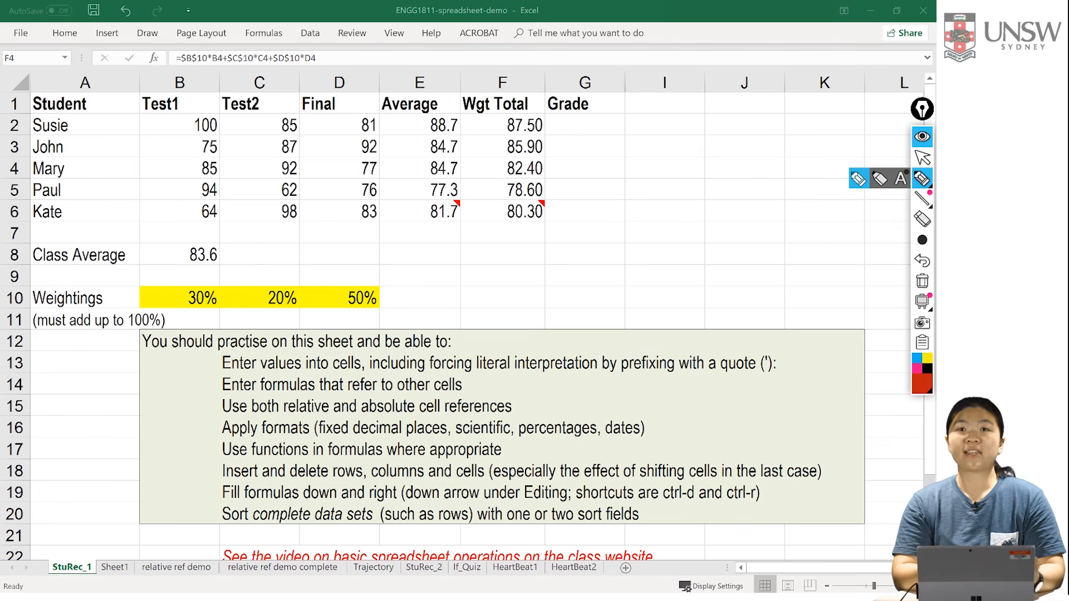
pyautogui.moveTo(432, 236)
pyautogui.mouseDown()
pyautogui.moveTo(422, 245)
pyautogui.moveTo(422, 314)
pyautogui.moveTo(504, 211)
pyautogui.mouseUp()
pyautogui.moveTo(440, 273); pyautogui.dragTo(536, 239)
pyautogui.moveTo(627, 214); pyautogui.dragTo(566, 303)
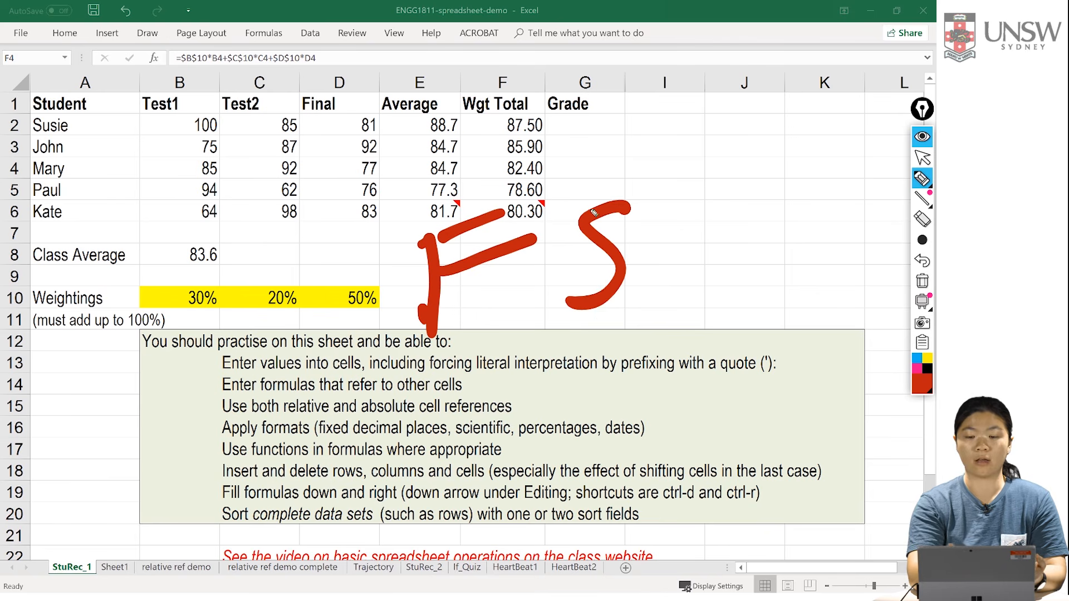
pyautogui.moveTo(604, 181); pyautogui.dragTo(600, 320)
pyautogui.moveTo(730, 196)
pyautogui.mouseDown()
pyautogui.moveTo(686, 286)
pyautogui.moveTo(657, 284)
pyautogui.mouseUp()
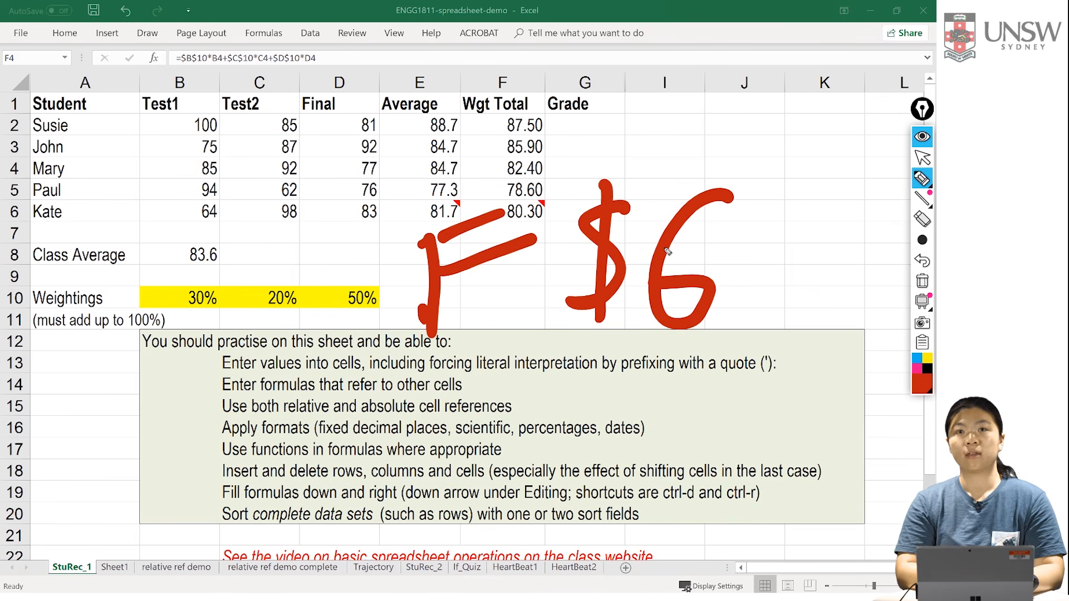
pyautogui.moveTo(570, 354); pyautogui.dragTo(720, 348)
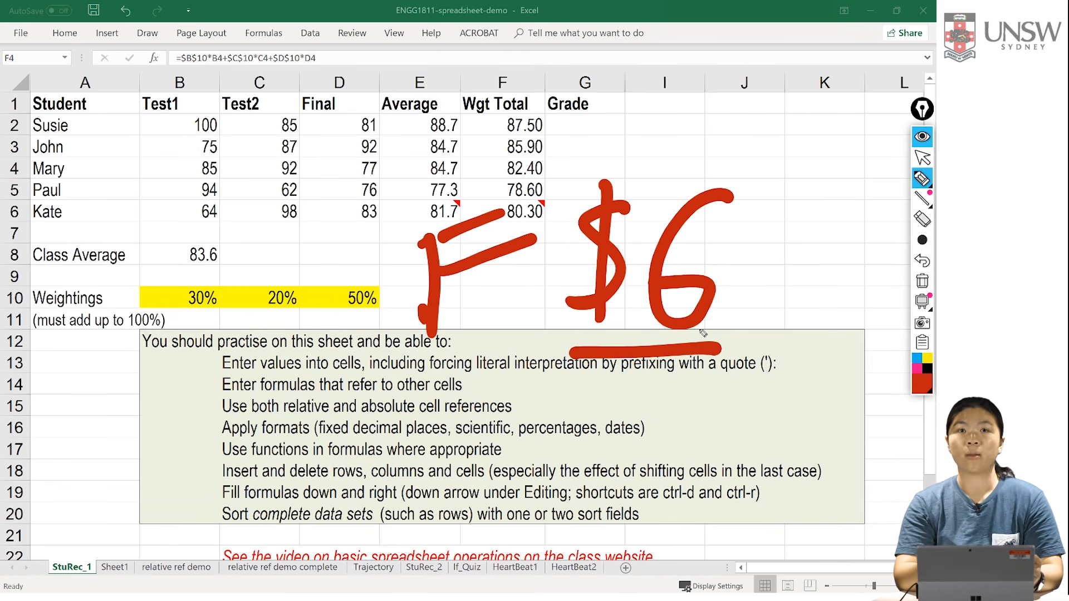
pyautogui.moveTo(376, 388); pyautogui.dragTo(511, 382)
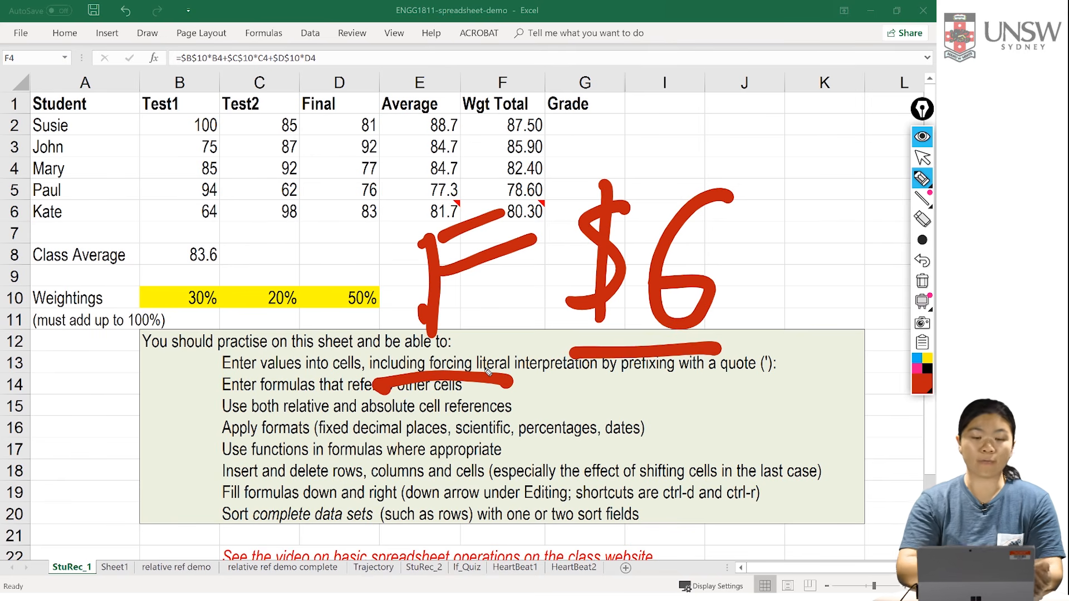
# Step: Handwrite the mixed reference $F6 in red over the student marks and underline the $F part
pyautogui.moveTo(184, 159); pyautogui.dragTo(126, 288)
pyautogui.moveTo(157, 136); pyautogui.dragTo(212, 333)
pyautogui.moveTo(233, 129)
pyautogui.mouseDown()
pyautogui.moveTo(272, 258)
pyautogui.moveTo(310, 124)
pyautogui.mouseUp()
pyautogui.moveTo(261, 200); pyautogui.dragTo(320, 191)
pyautogui.moveTo(424, 54); pyautogui.dragTo(361, 139)
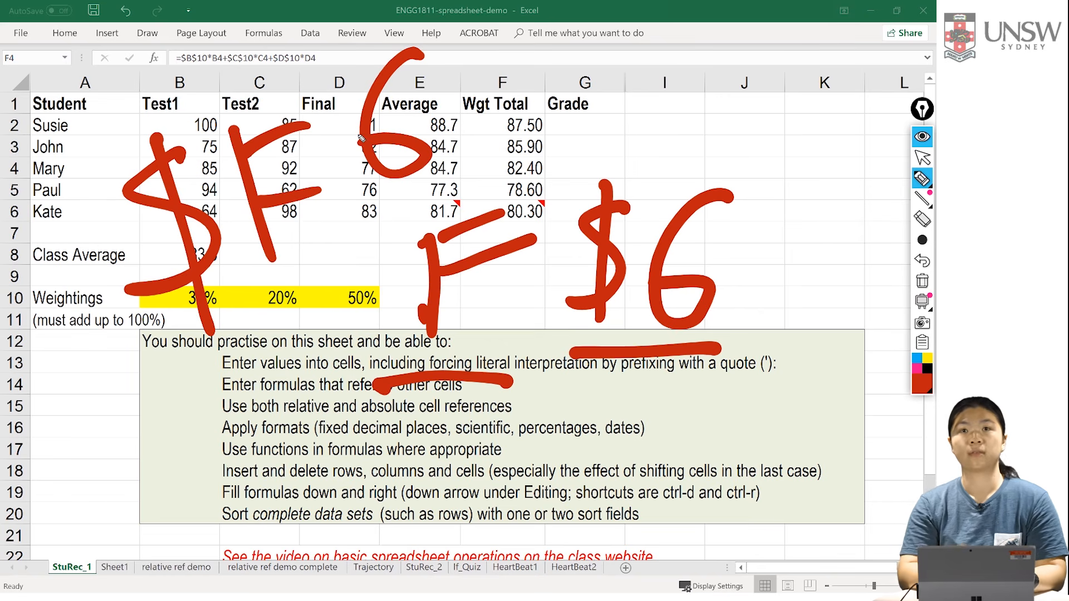
pyautogui.moveTo(149, 350); pyautogui.dragTo(320, 251)
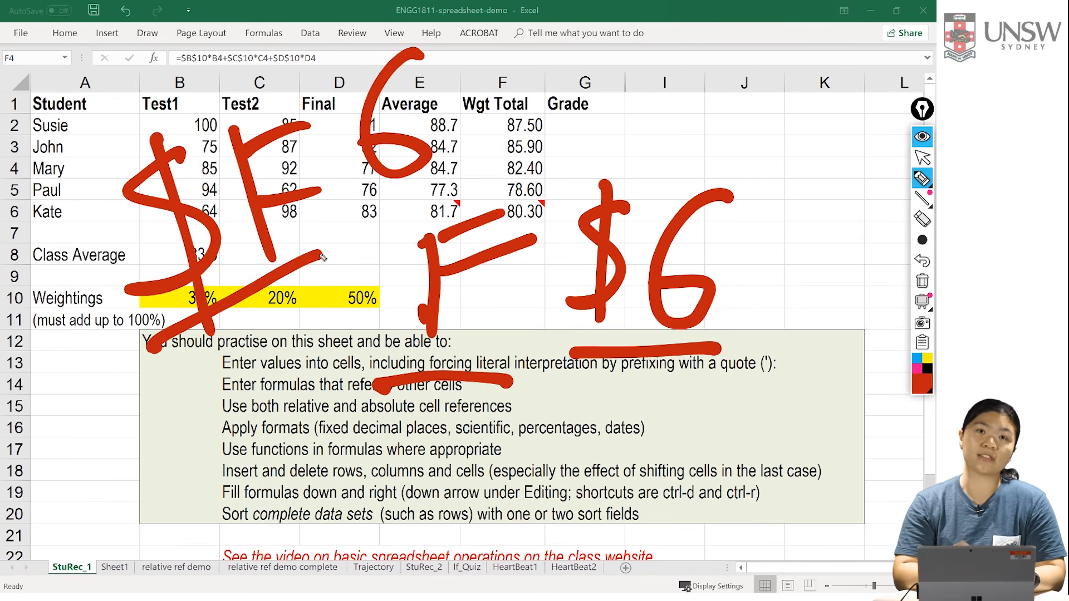
pyautogui.moveTo(422, 21)
pyautogui.mouseDown()
pyautogui.moveTo(403, 32)
pyautogui.moveTo(425, 54)
pyautogui.mouseUp()
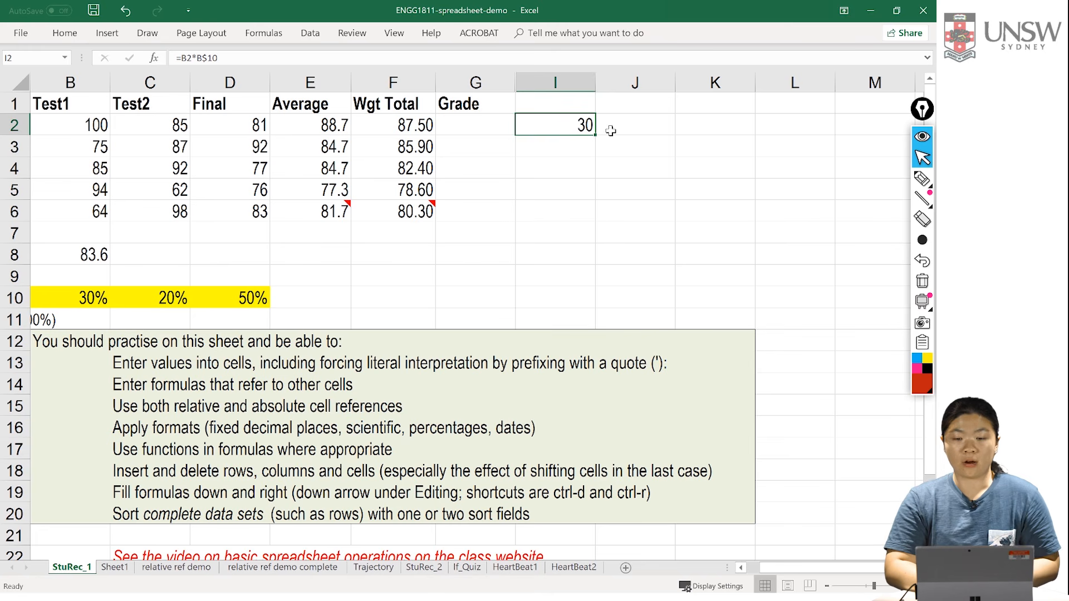
# Step: Fill the formula =B2*B$10 from I2 across to L2 and down to I6
pyautogui.moveTo(596, 137); pyautogui.dragTo(815, 134)
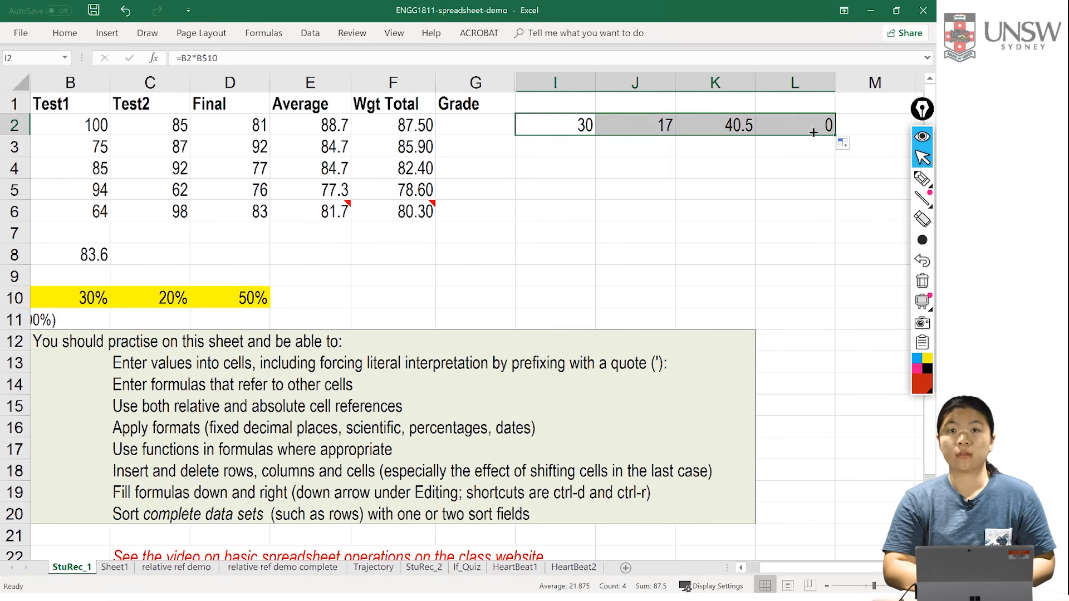
pyautogui.click(586, 125)
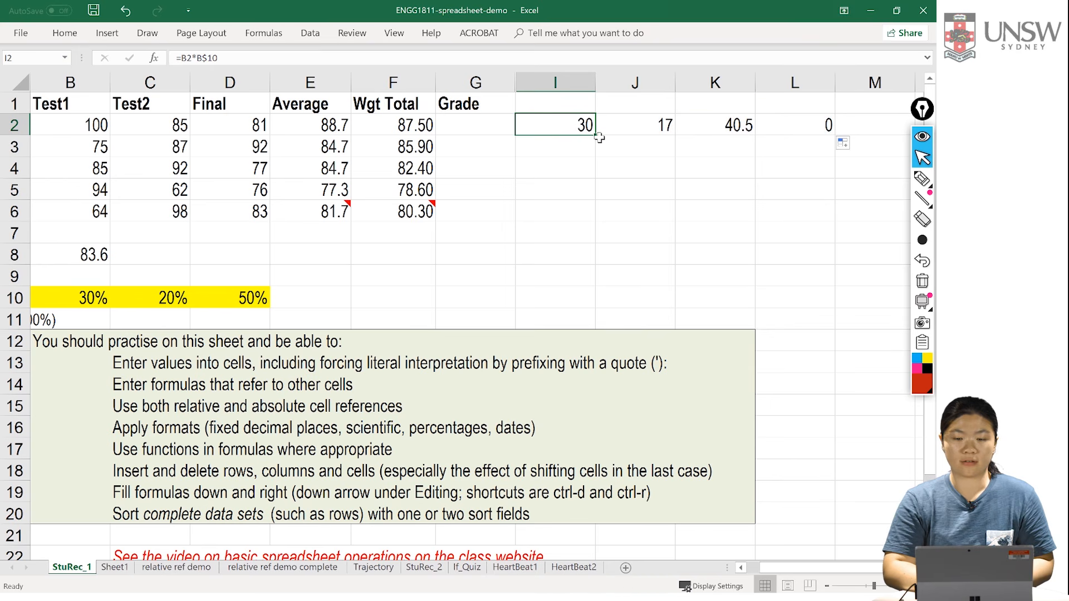
pyautogui.moveTo(595, 136); pyautogui.dragTo(597, 223)
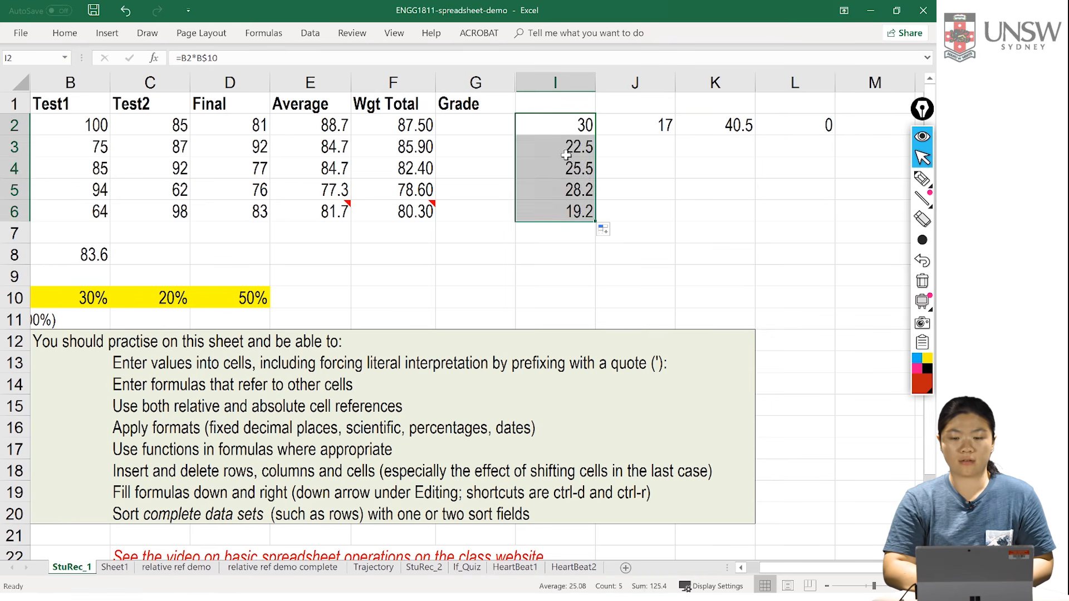
# Step: Fill the formulas in I3, I4 and I5 across to column L and I6 across to K6, then reselect I2
pyautogui.click(566, 148)
pyautogui.moveTo(595, 157); pyautogui.dragTo(807, 156)
pyautogui.click(587, 174)
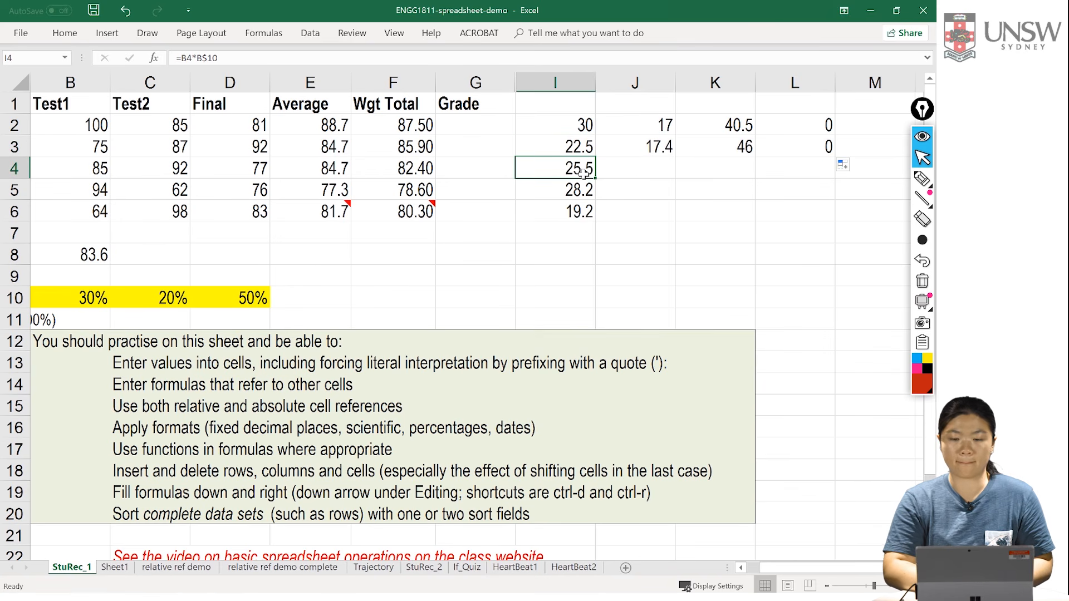
pyautogui.moveTo(592, 176); pyautogui.dragTo(817, 179)
pyautogui.click(582, 190)
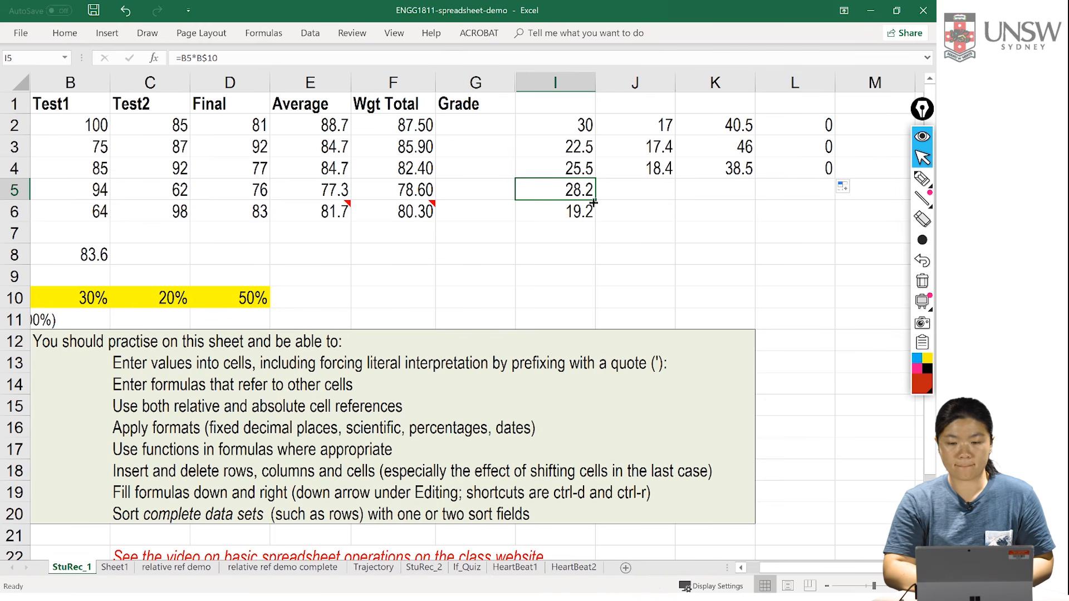
pyautogui.moveTo(596, 203); pyautogui.dragTo(813, 200)
pyautogui.click(580, 217)
pyautogui.moveTo(595, 221); pyautogui.dragTo(733, 216)
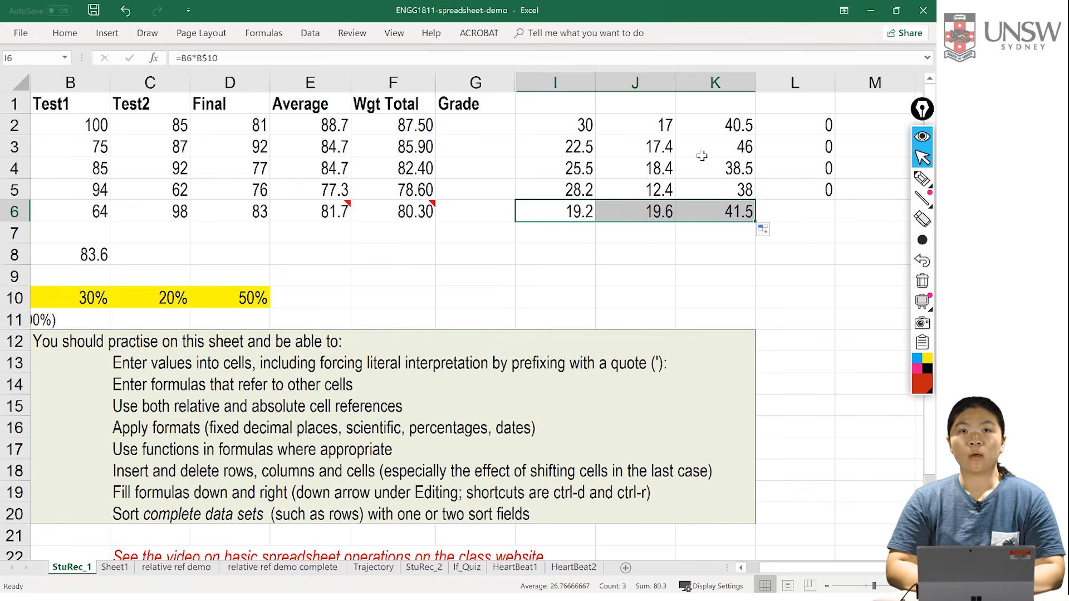
pyautogui.click(581, 126)
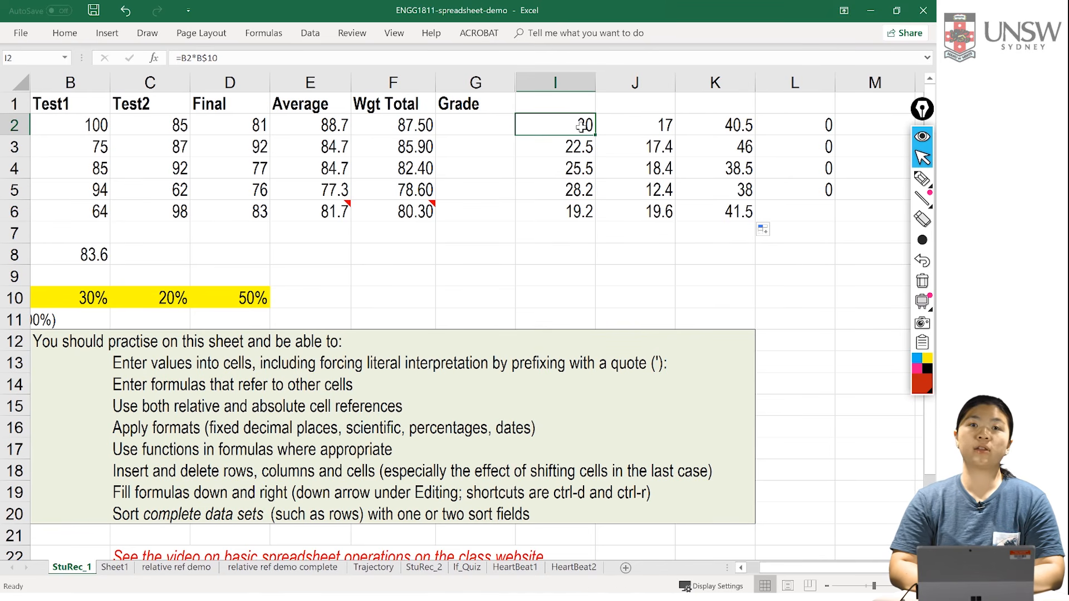